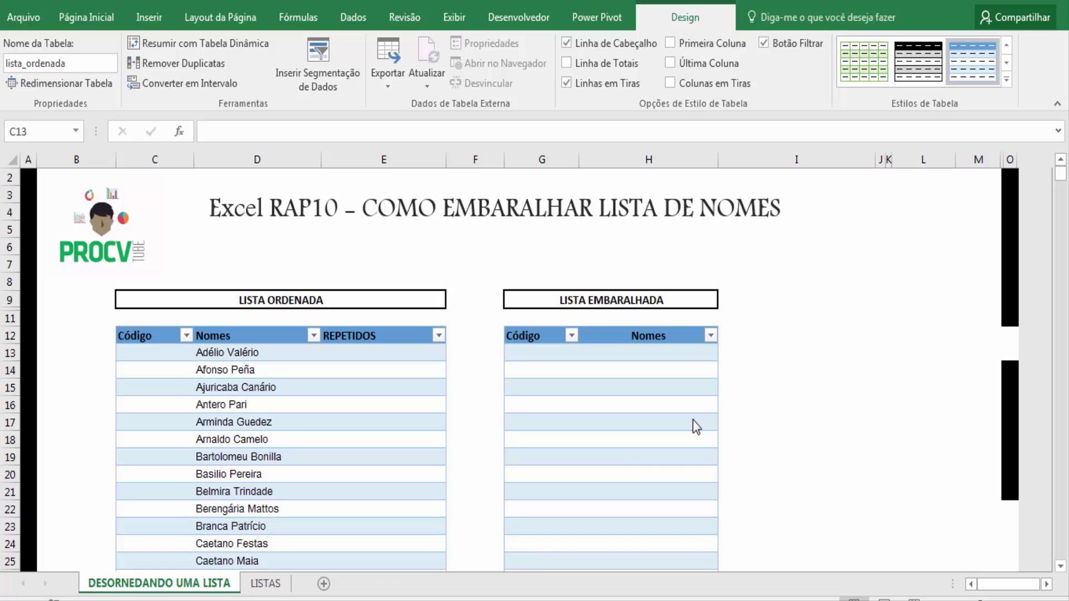
pyautogui.click(317, 373)
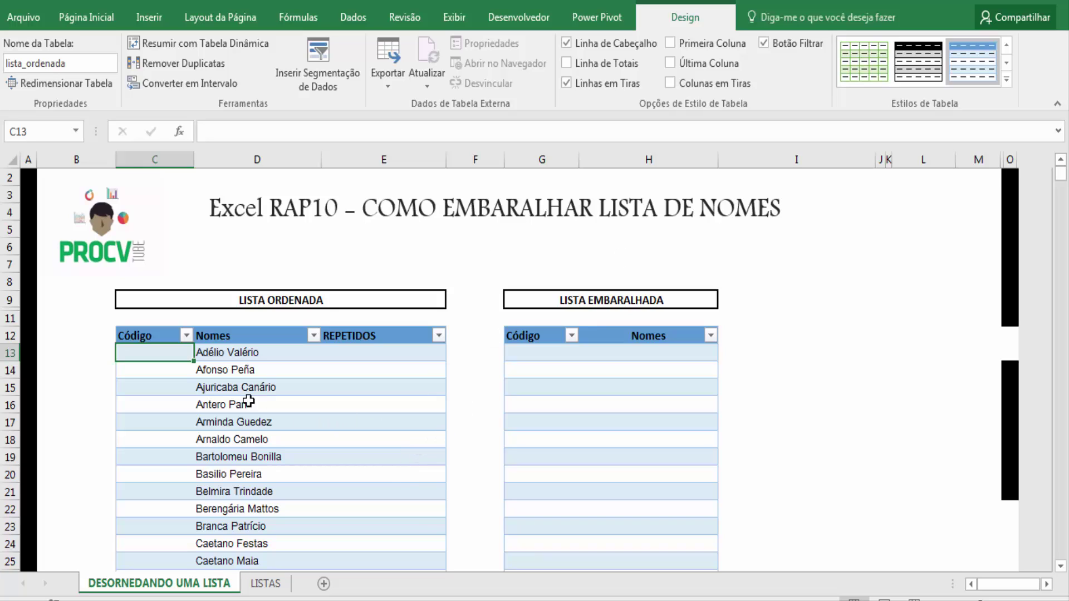
pyautogui.moveTo(238, 352); pyautogui.dragTo(234, 495)
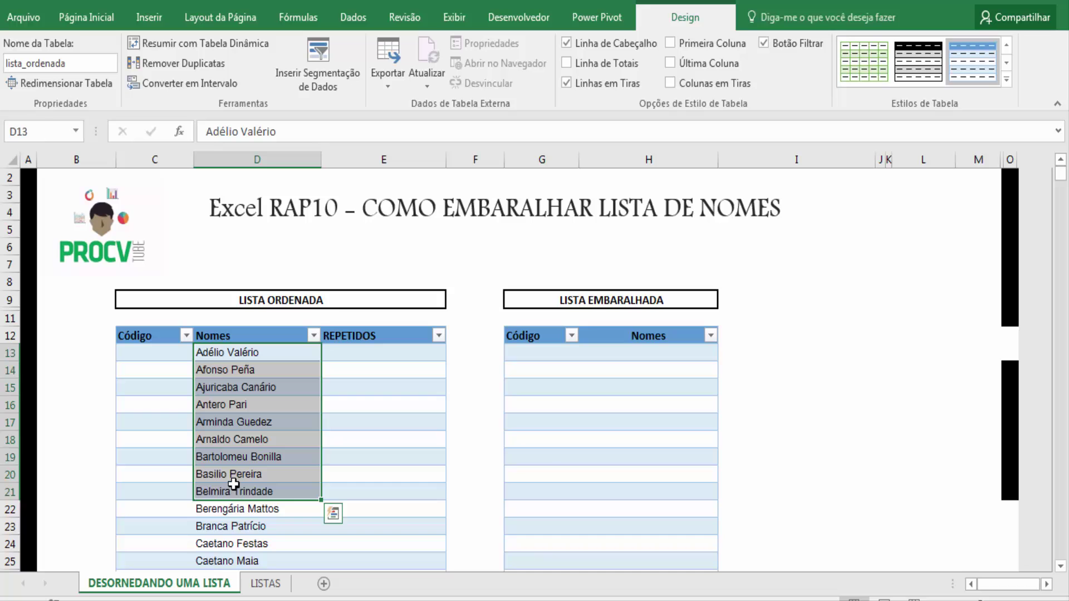
pyautogui.click(231, 390)
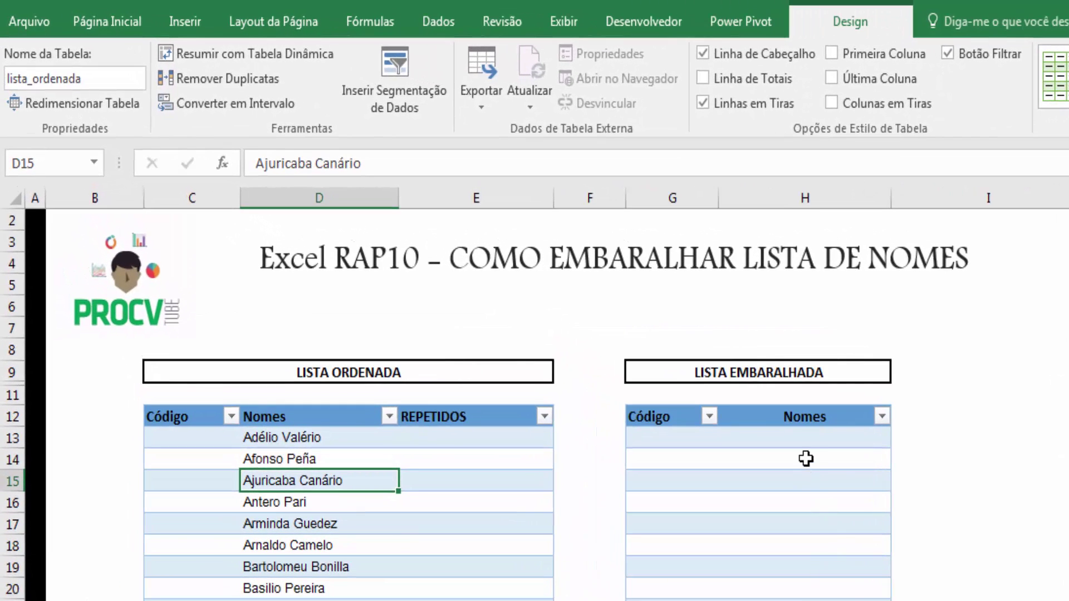
pyautogui.click(805, 458)
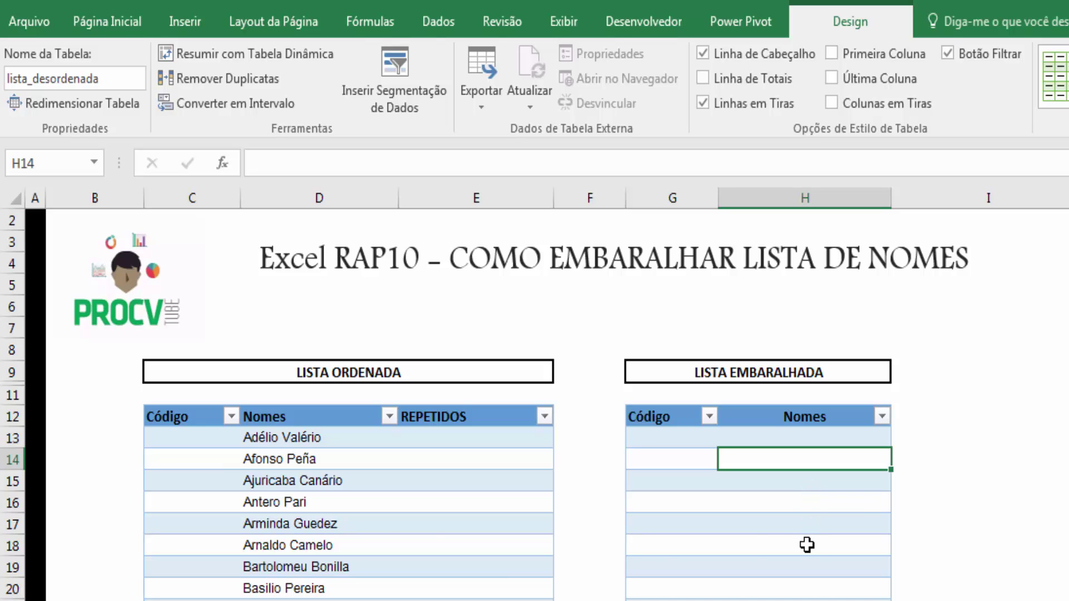
pyautogui.click(306, 521)
pyautogui.click(723, 509)
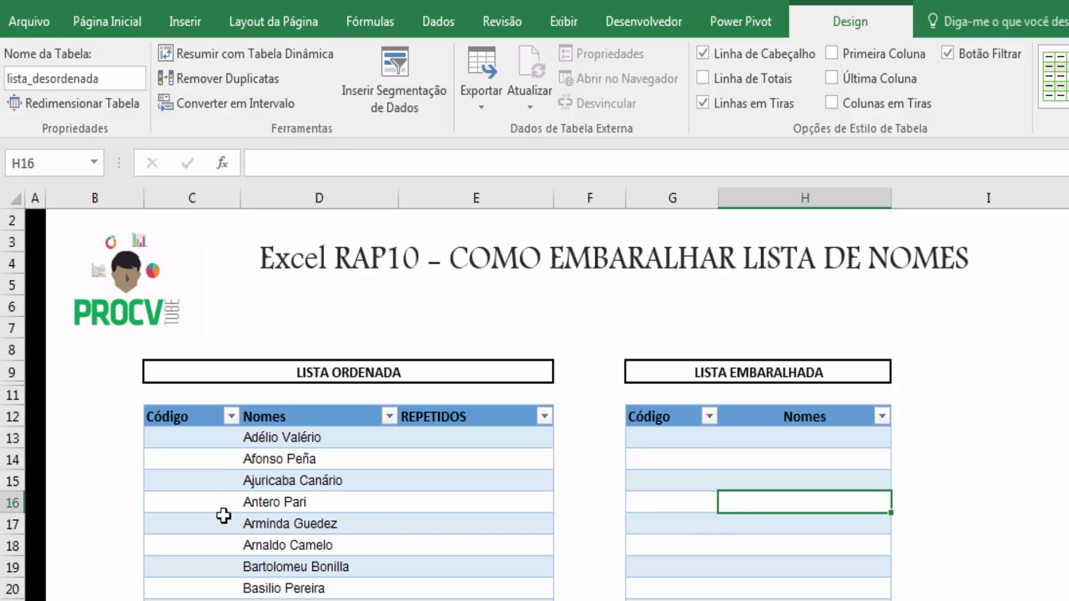
# Enter =ALEATÓRIOENTRE(1;100) in the first Código cell of the LISTA ORDENADA table, C13, filling the column
pyautogui.click(188, 442)
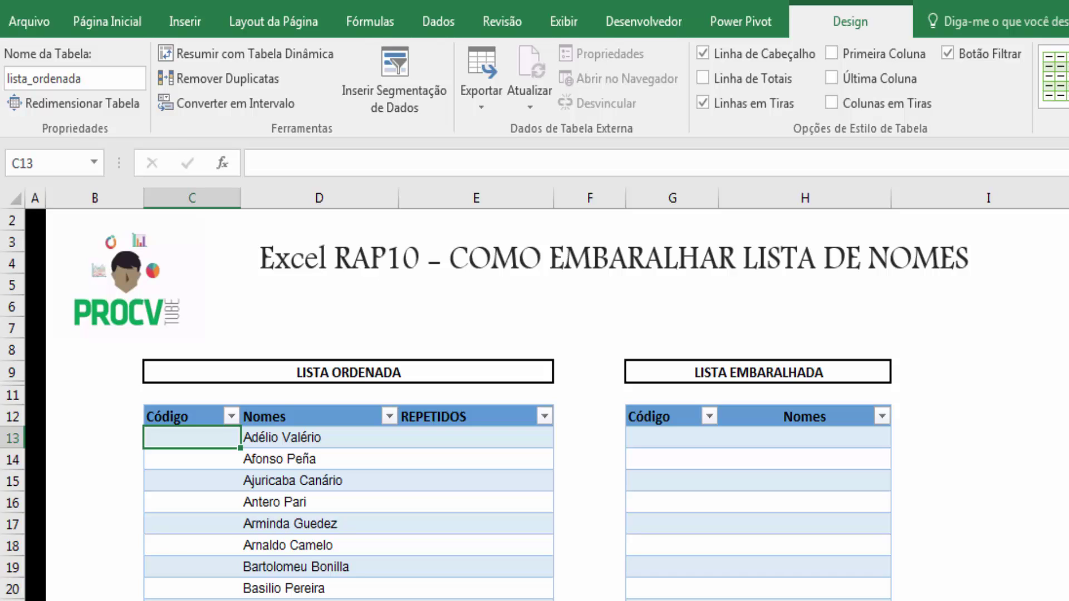
pyautogui.write('=al')
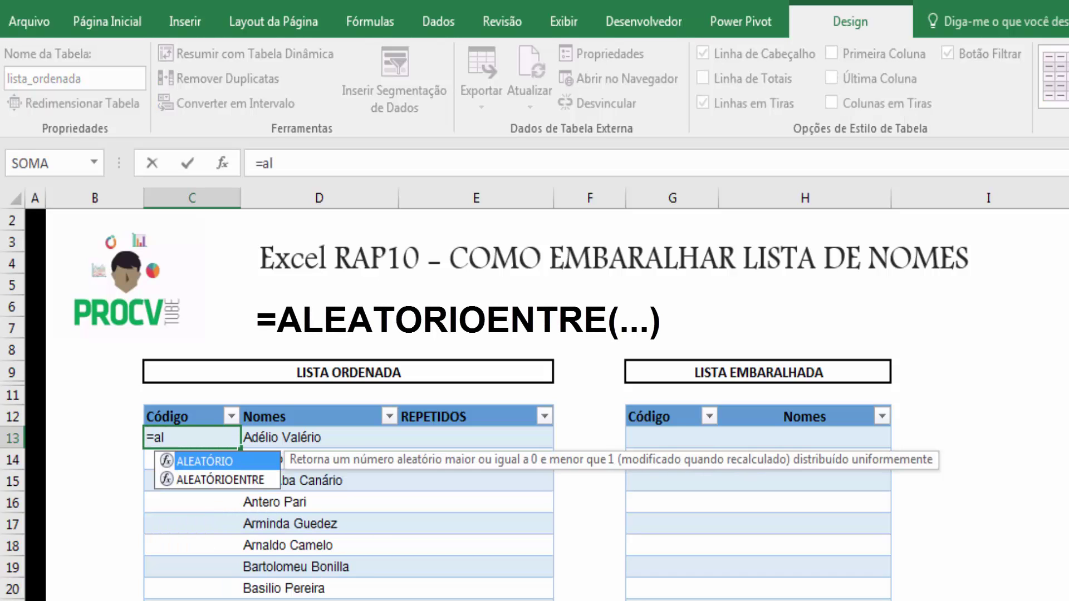
pyautogui.press('Down')
pyautogui.press('Tab')
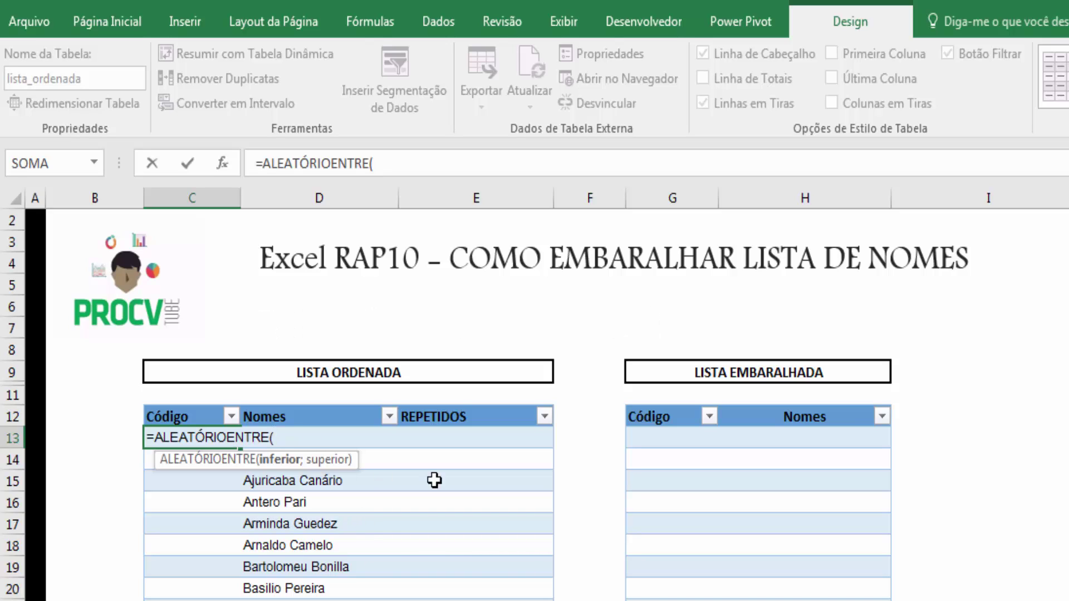
pyautogui.write('1;')
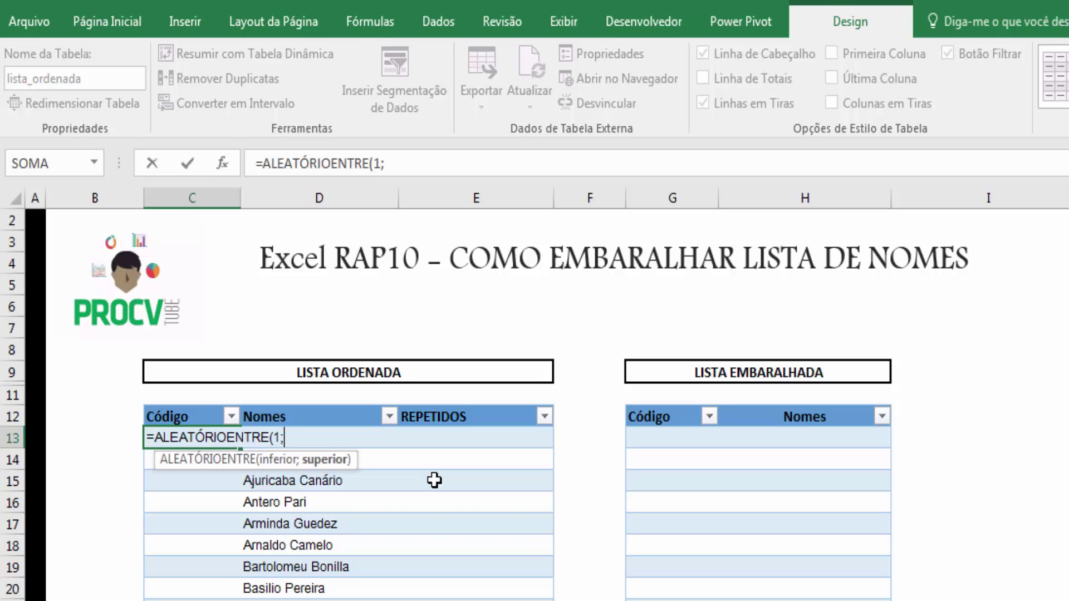
pyautogui.write('100)')
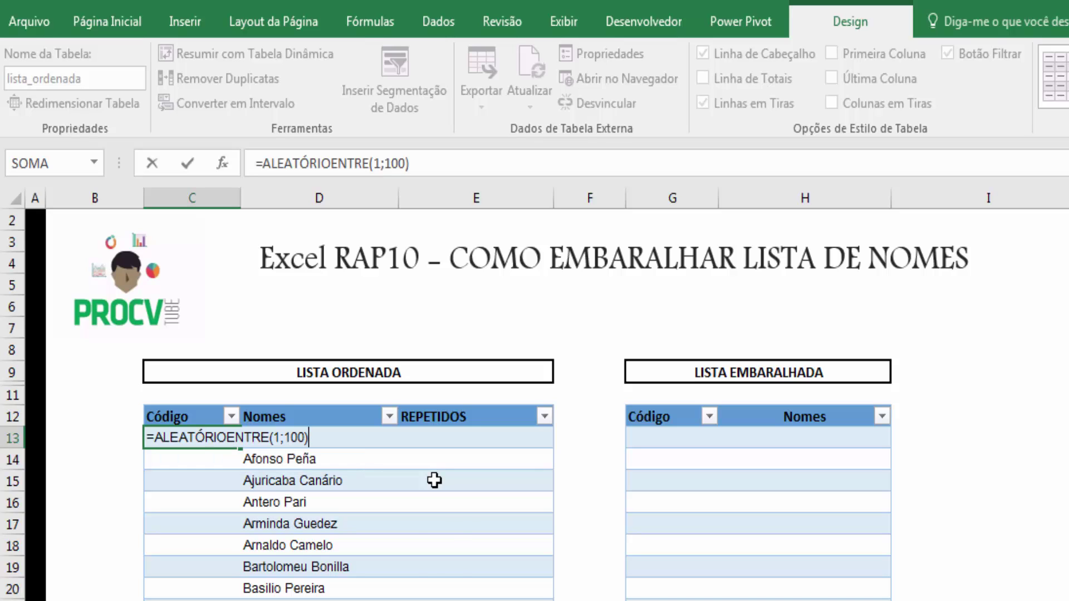
pyautogui.hotkey('ctrl', 'Return')
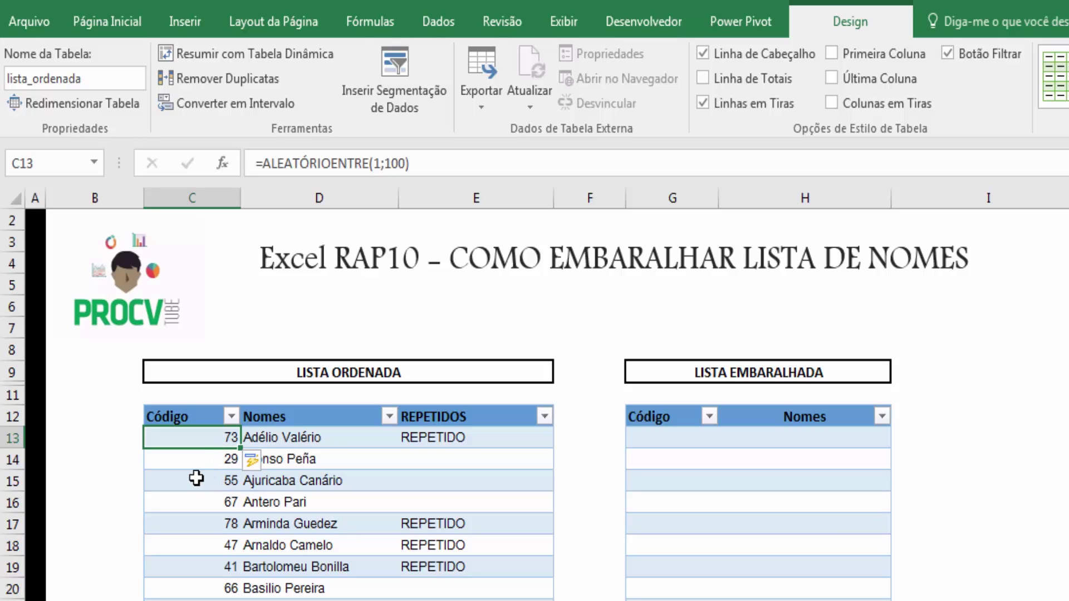
# Check the REPETIDOS column's formula and set the upper limit of the Código formula in C13 to 1000
pyautogui.moveTo(449, 437); pyautogui.dragTo(452, 600)
pyautogui.click(441, 437)
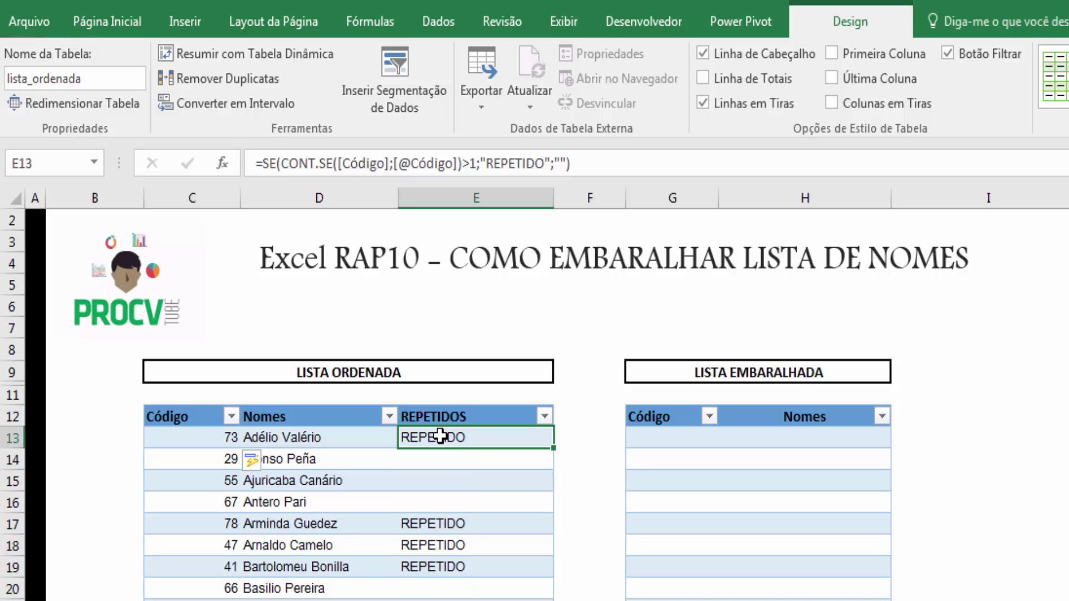
pyautogui.click(450, 521)
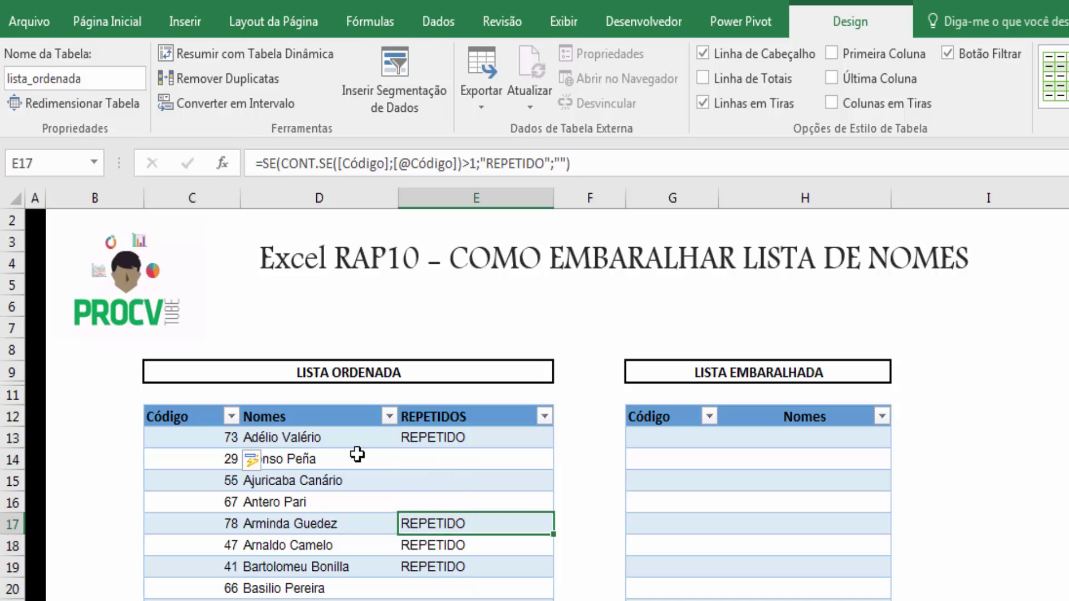
pyautogui.click(214, 439)
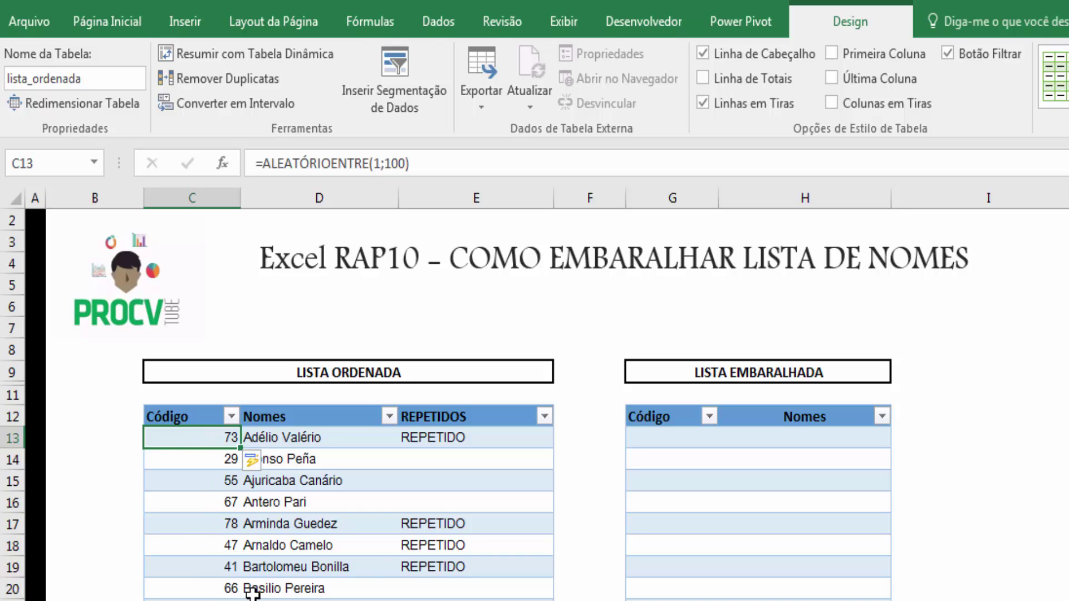
pyautogui.click(407, 163)
pyautogui.write('0)')
pyautogui.press('Return')
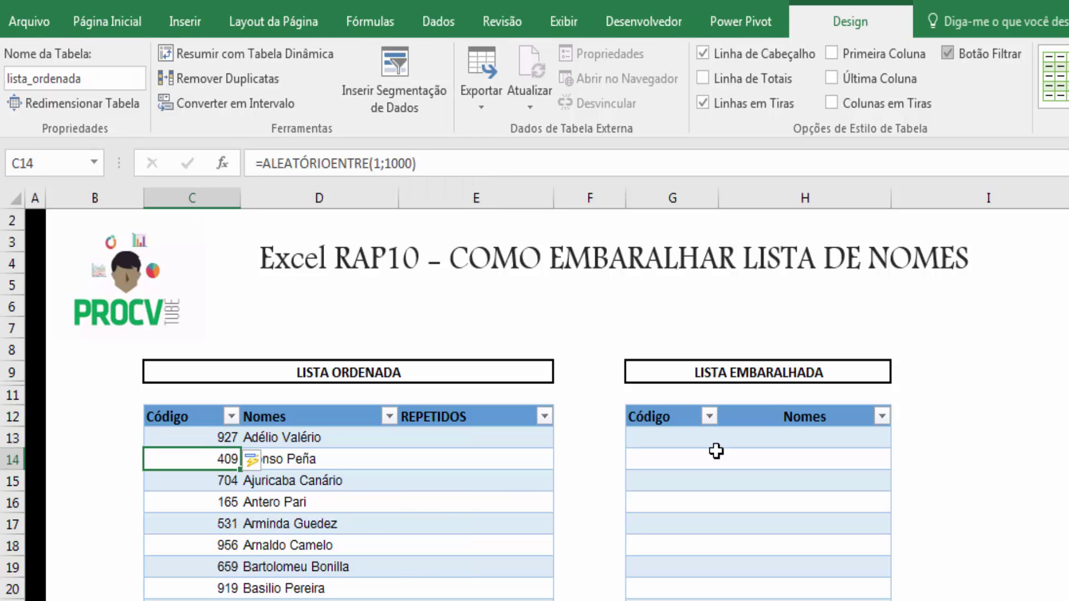
# Look through the REPETIDOS column of the ordered list for codes still flagged as repeated
pyautogui.scroll(-7, 453, 510)
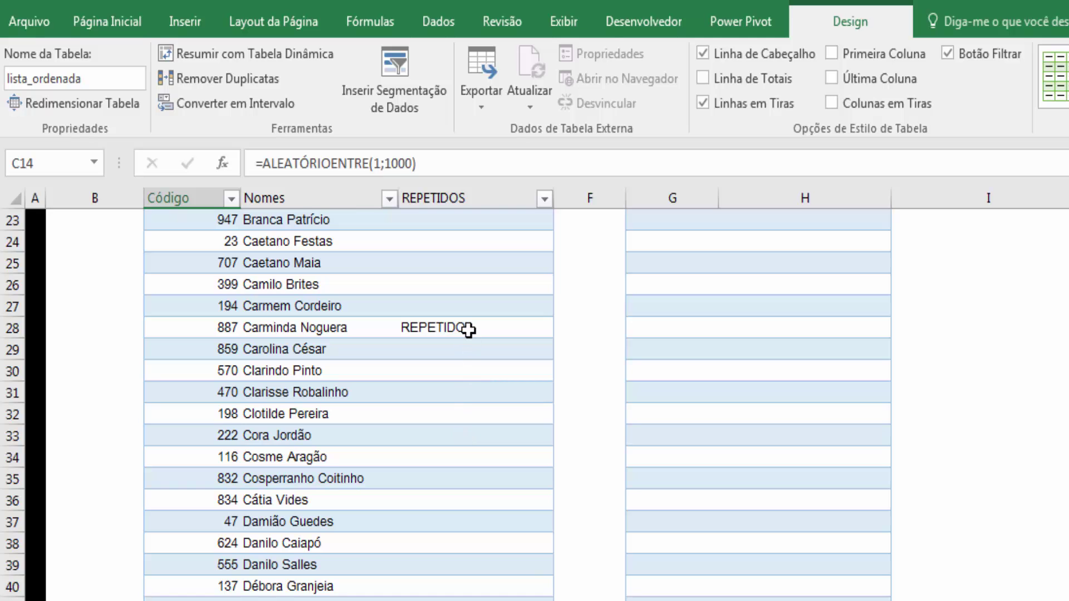
pyautogui.click(467, 329)
pyautogui.scroll(-4, 477, 403)
pyautogui.click(448, 454)
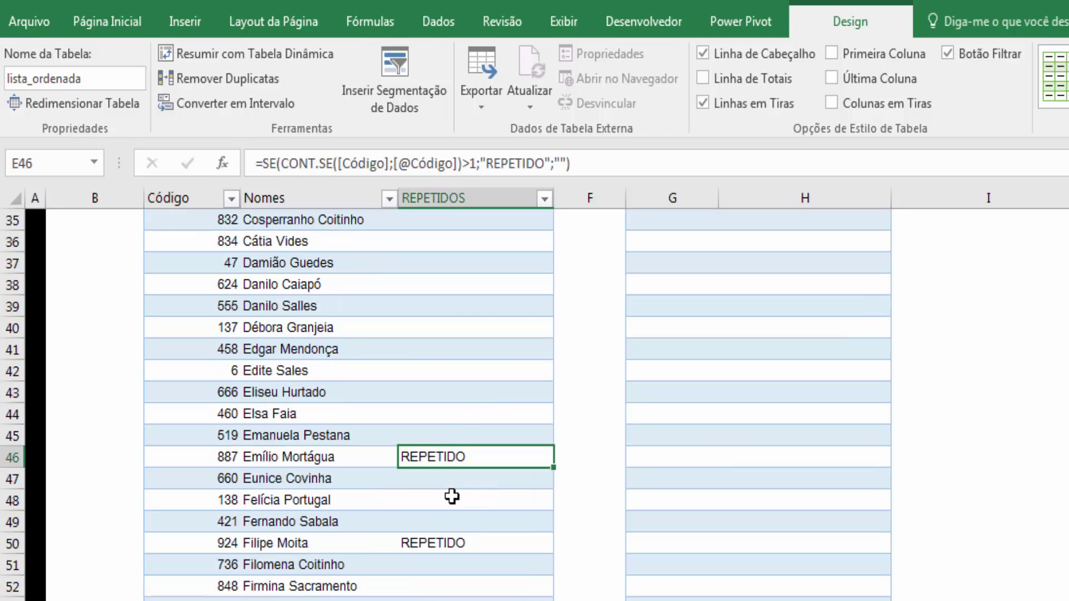
pyautogui.scroll(-4, 452, 496)
pyautogui.scroll(15, 452, 496)
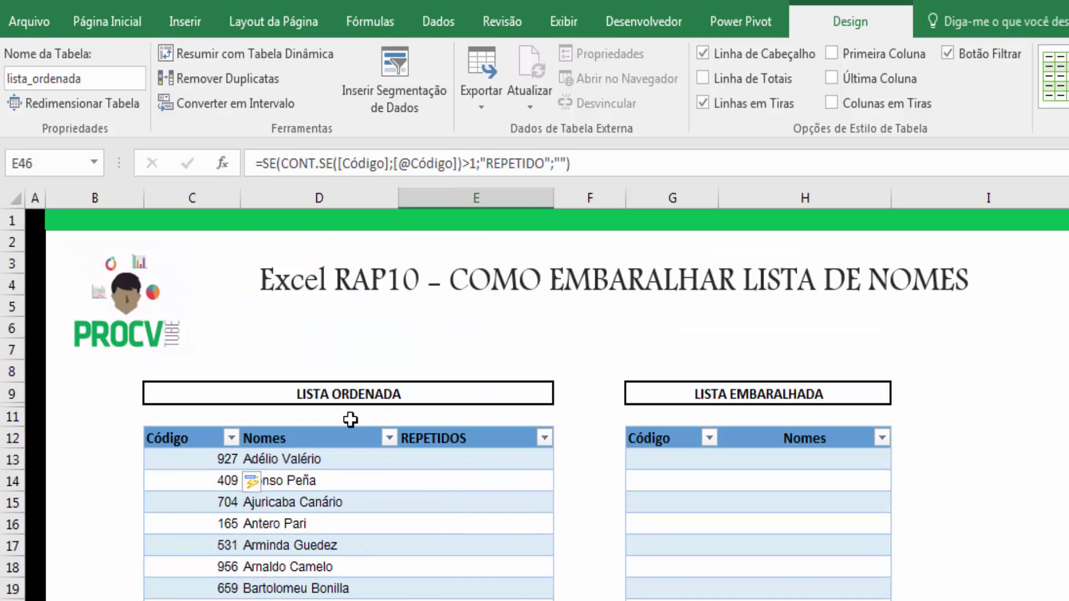
pyautogui.click(201, 462)
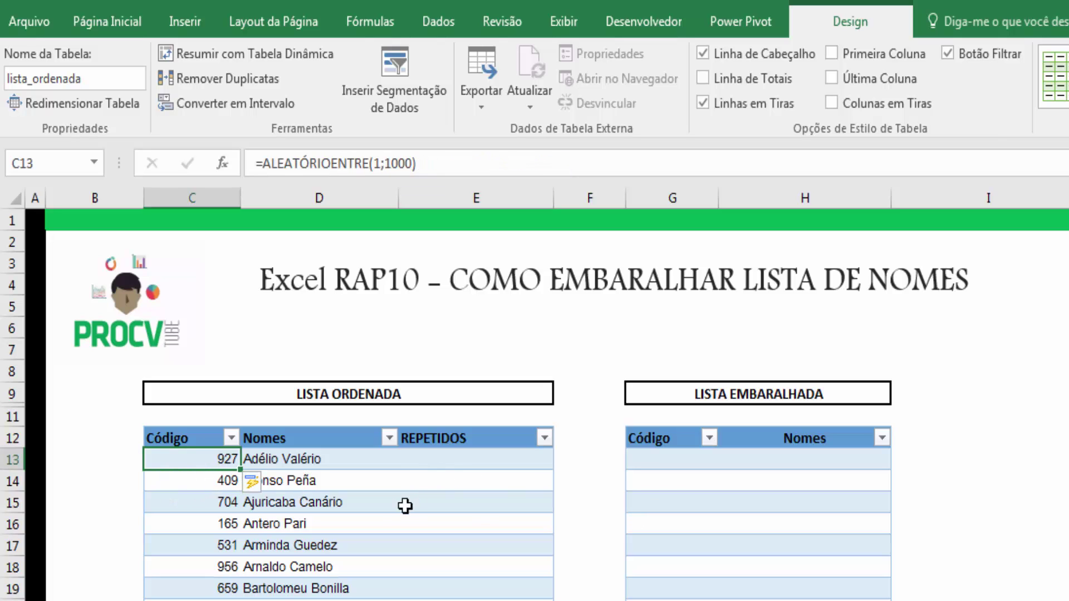
pyautogui.moveTo(461, 459); pyautogui.dragTo(461, 598)
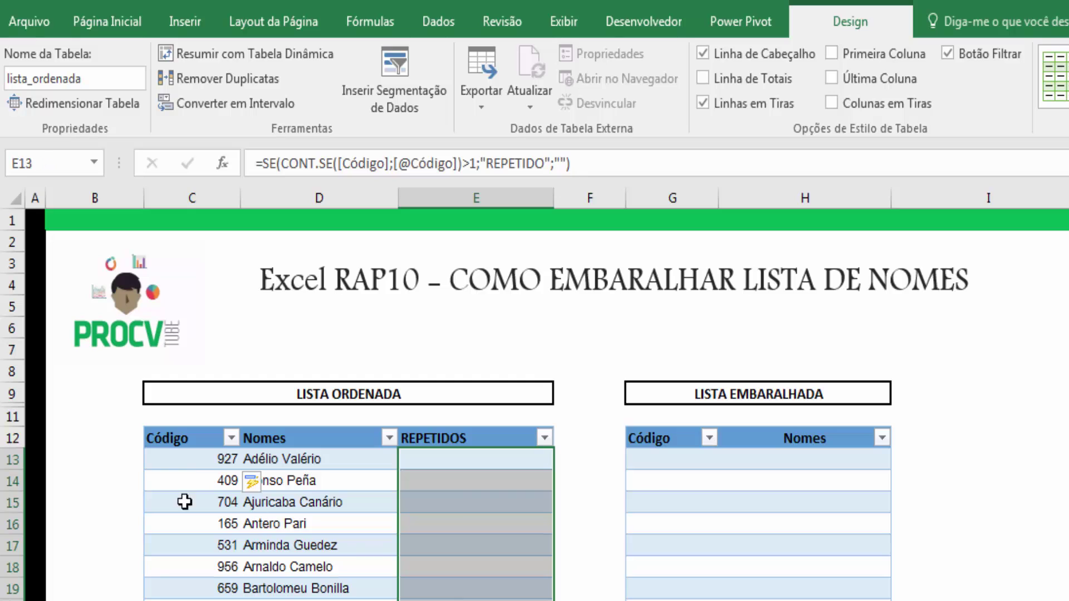
# Append &LIN() to the ALEATÓRIOENTRE(1;1000) formula in the first Código cell, C13
pyautogui.click(197, 459)
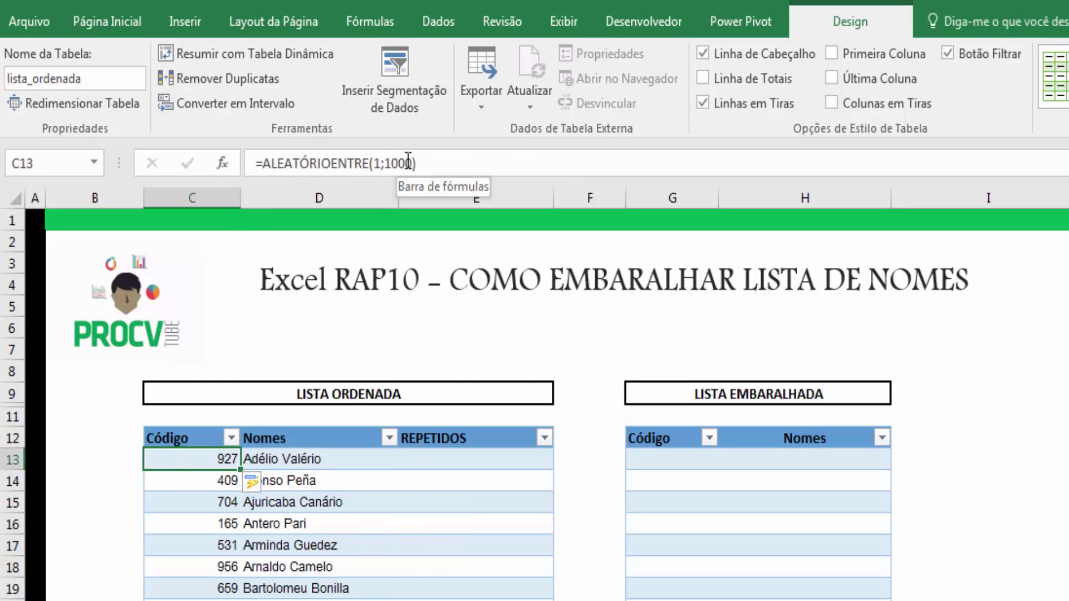
pyautogui.click(439, 160)
pyautogui.write('&')
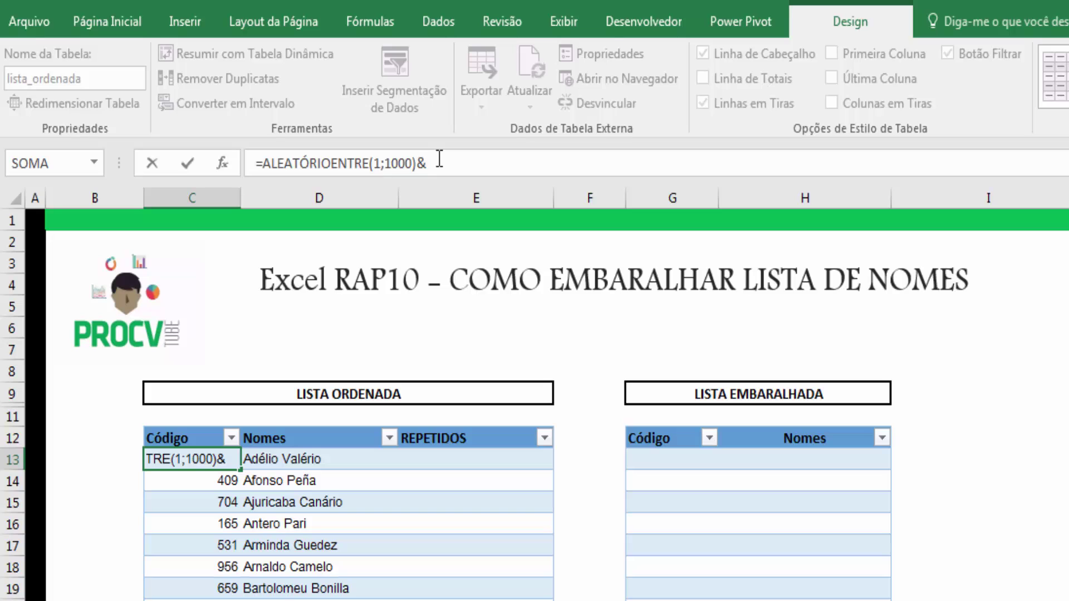
pyautogui.write('lin')
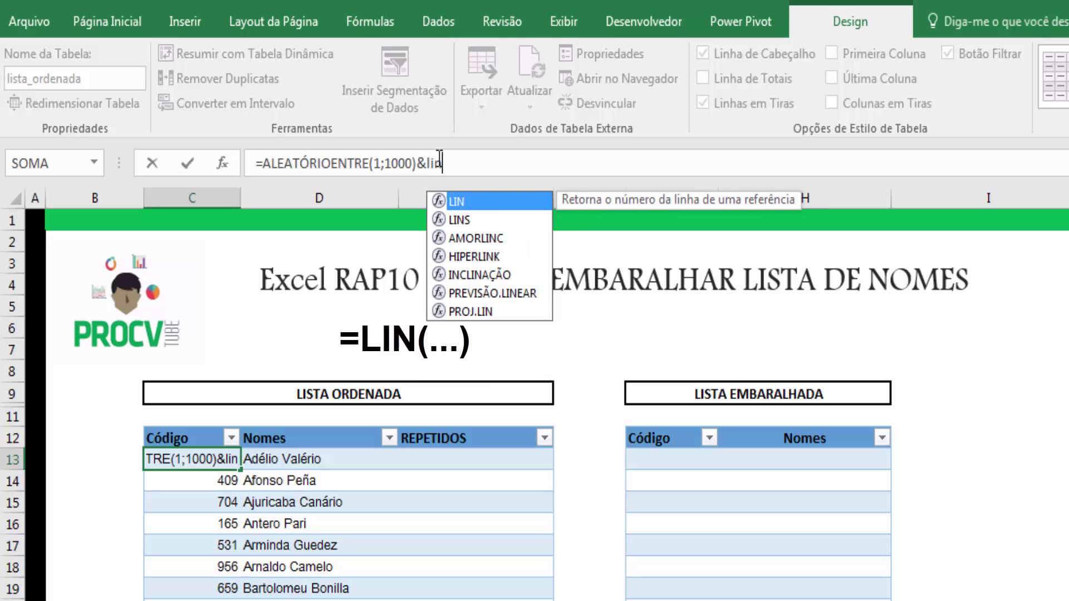
pyautogui.write('(')
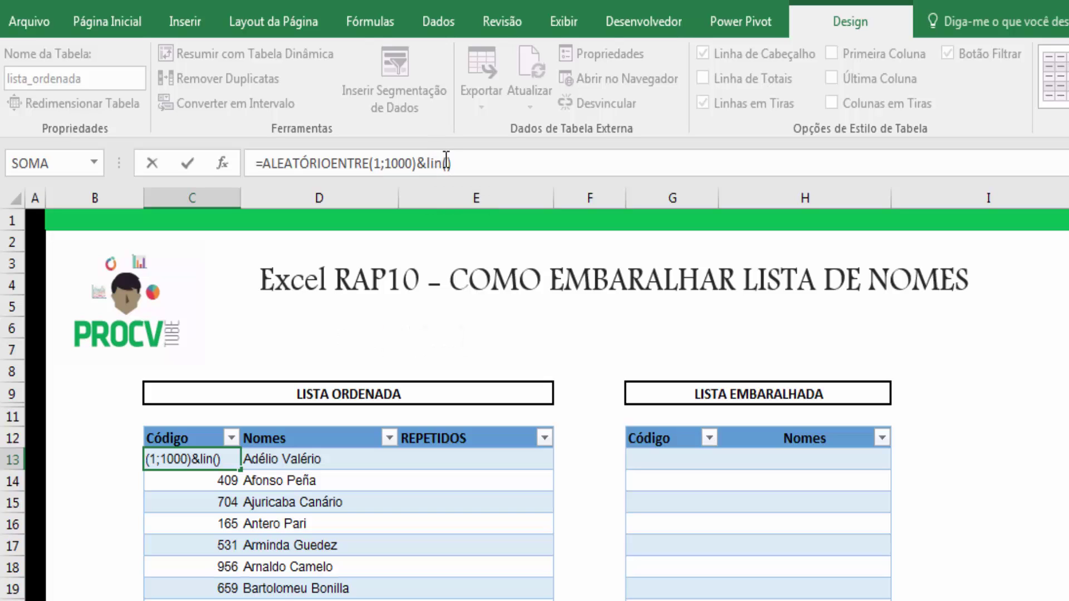
pyautogui.write(')')
# Evaluate the LIN() part within the formula, restore it, and commit =ALEATÓRIOENTRE(1;1000)&LIN() to the Código column
pyautogui.moveTo(428, 157); pyautogui.dragTo(455, 159)
pyautogui.press('F9')
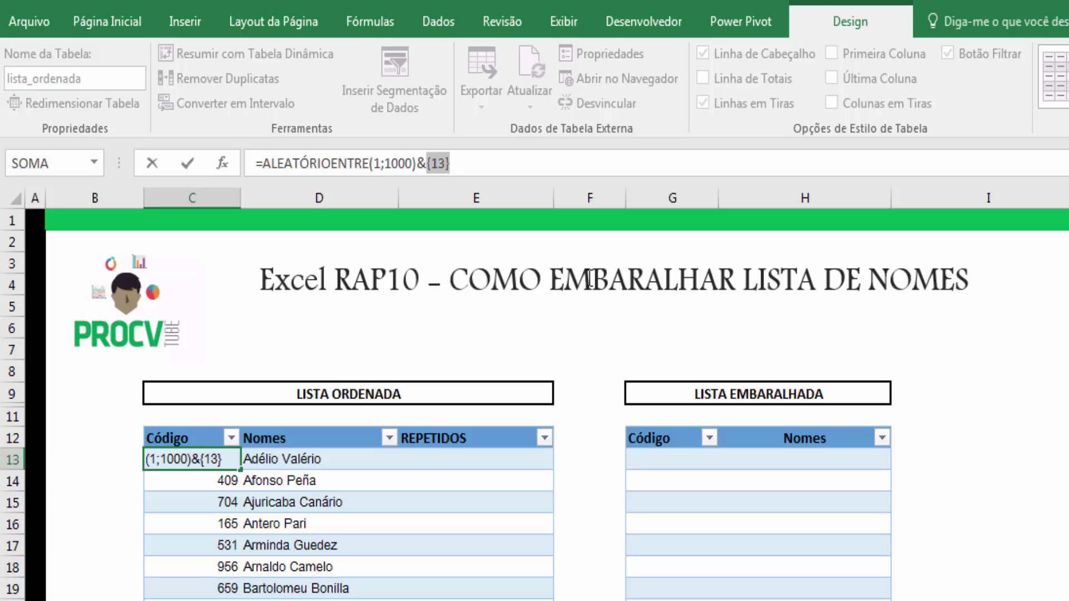
pyautogui.hotkey('ctrl', 'z')
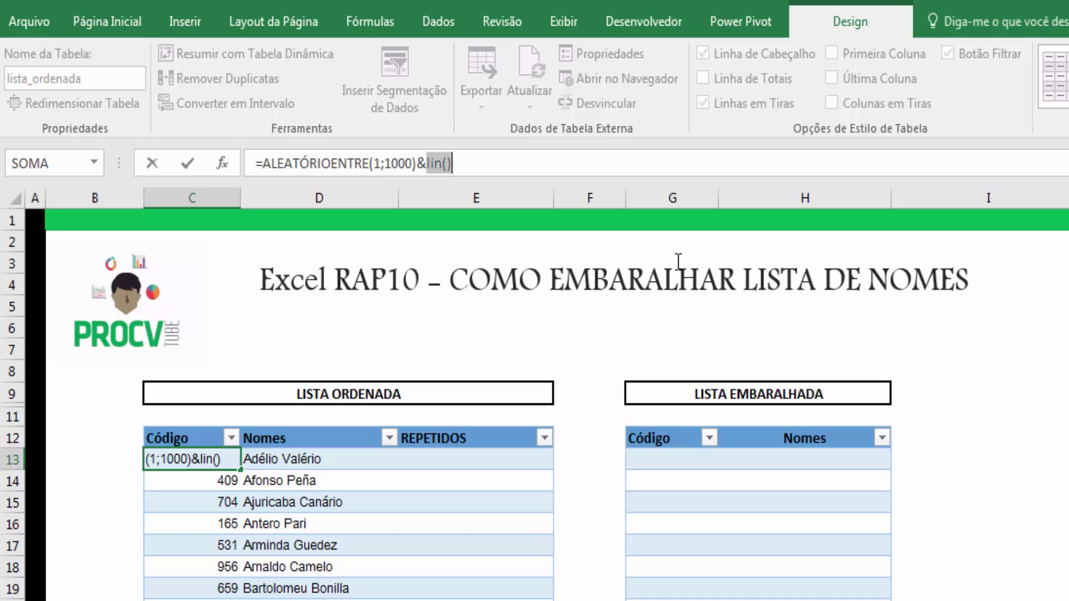
pyautogui.press('Return')
# Check the REPETIDOS filter values for duplicates and examine the generated codes in the Código column
pyautogui.click(544, 438)
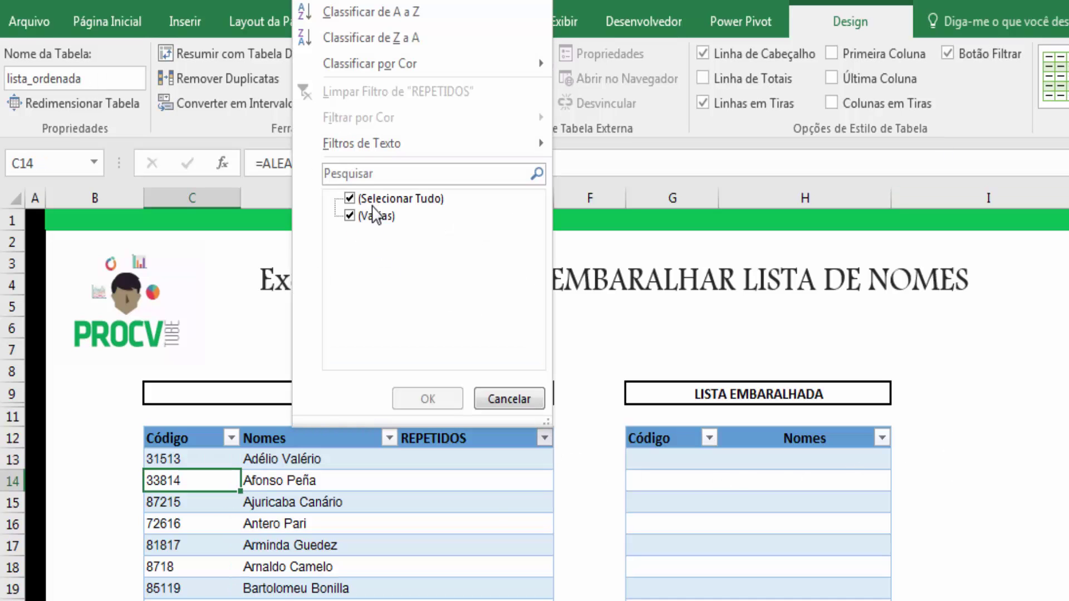
pyautogui.click(257, 539)
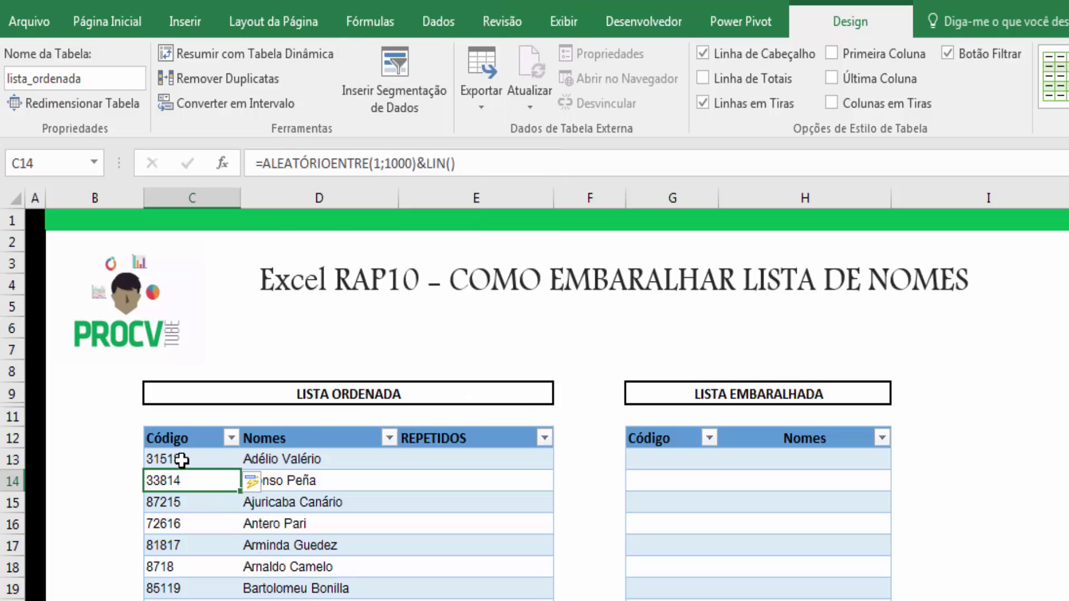
pyautogui.click(183, 458)
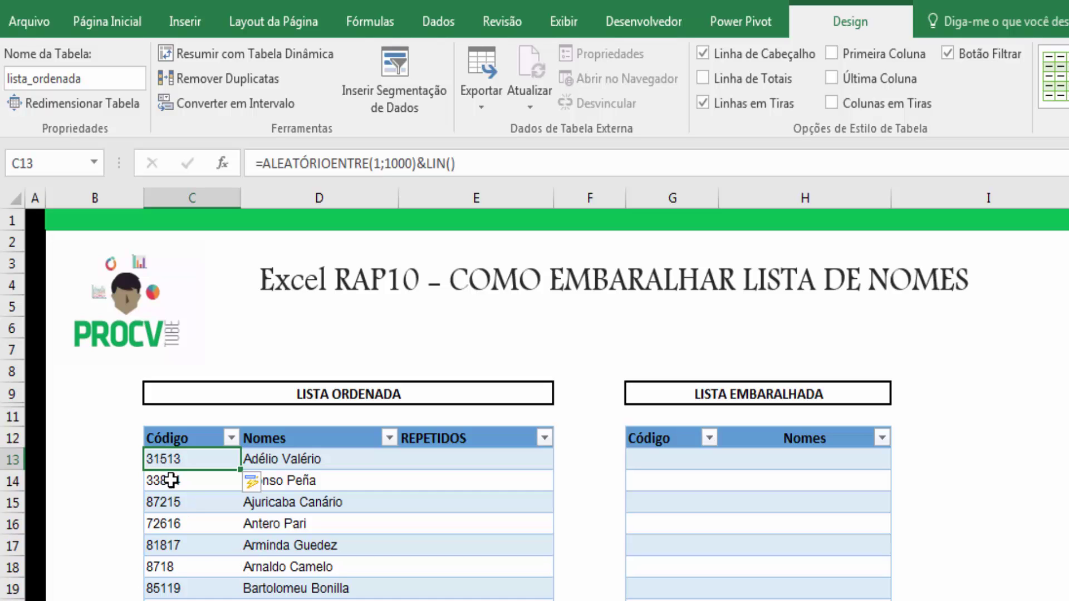
pyautogui.moveTo(172, 461); pyautogui.dragTo(170, 599)
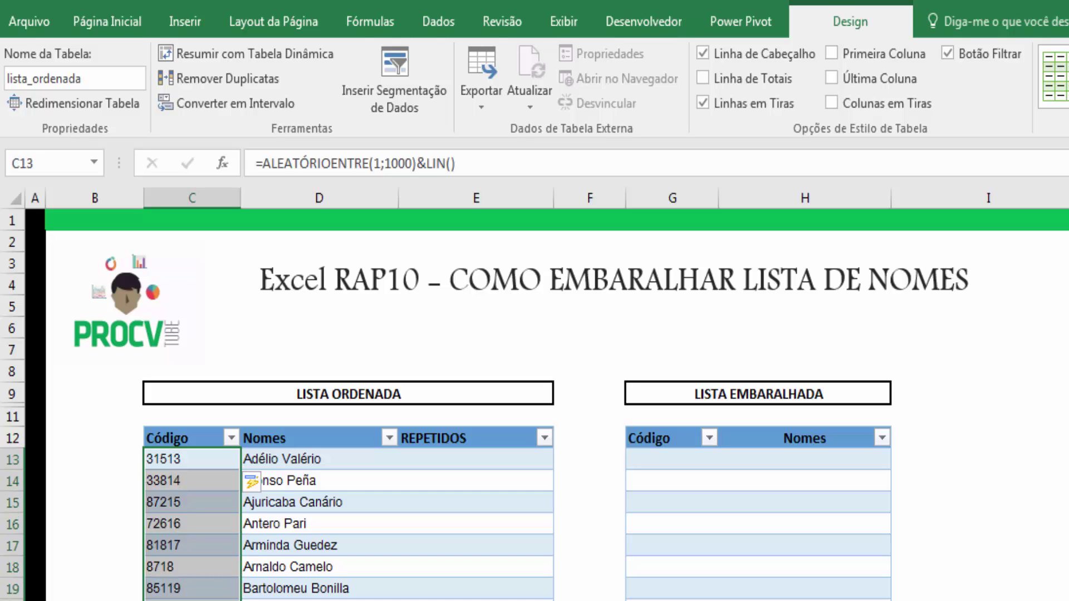
# Change the first Código cell's formula in LISTA ORDENADA to =(ALEATÓRIOENTRE(1;1000)&LIN())*1 and check the codes down the column
pyautogui.click(175, 462)
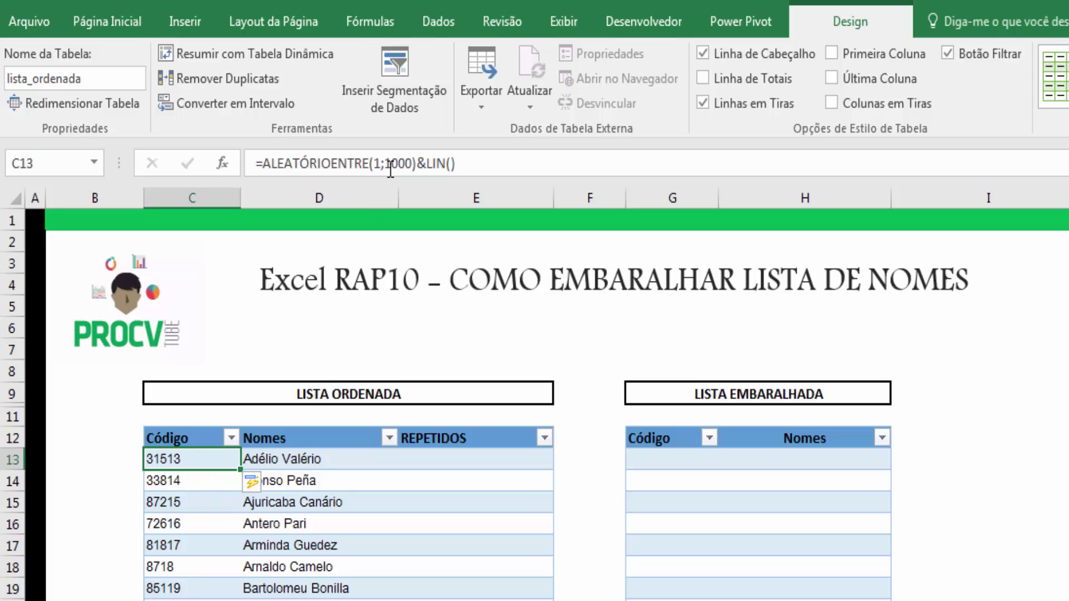
pyautogui.click(423, 162)
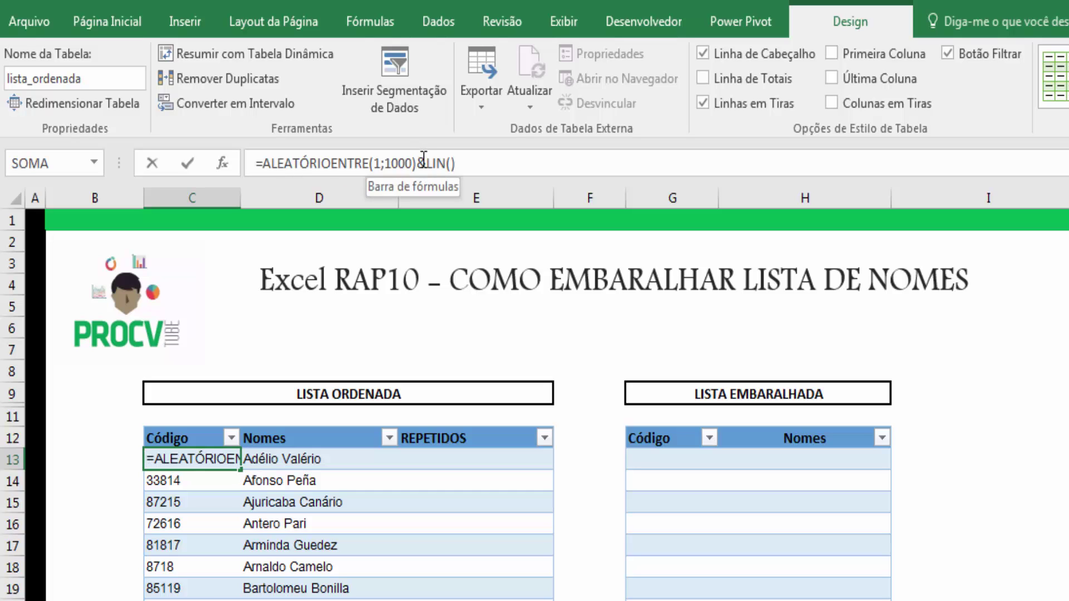
pyautogui.doubleClick(423, 162)
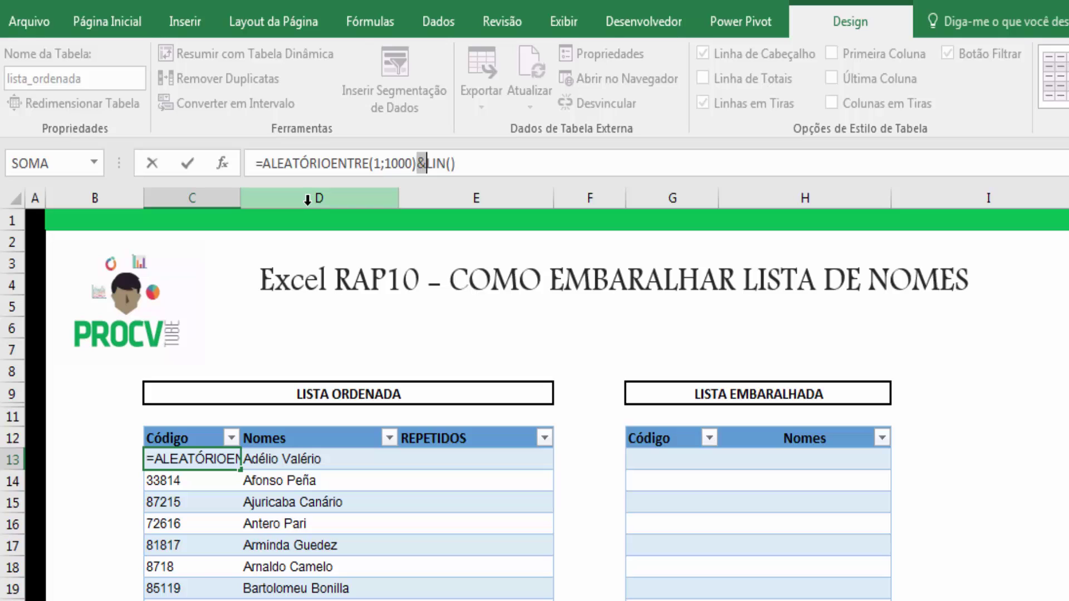
pyautogui.click(265, 163)
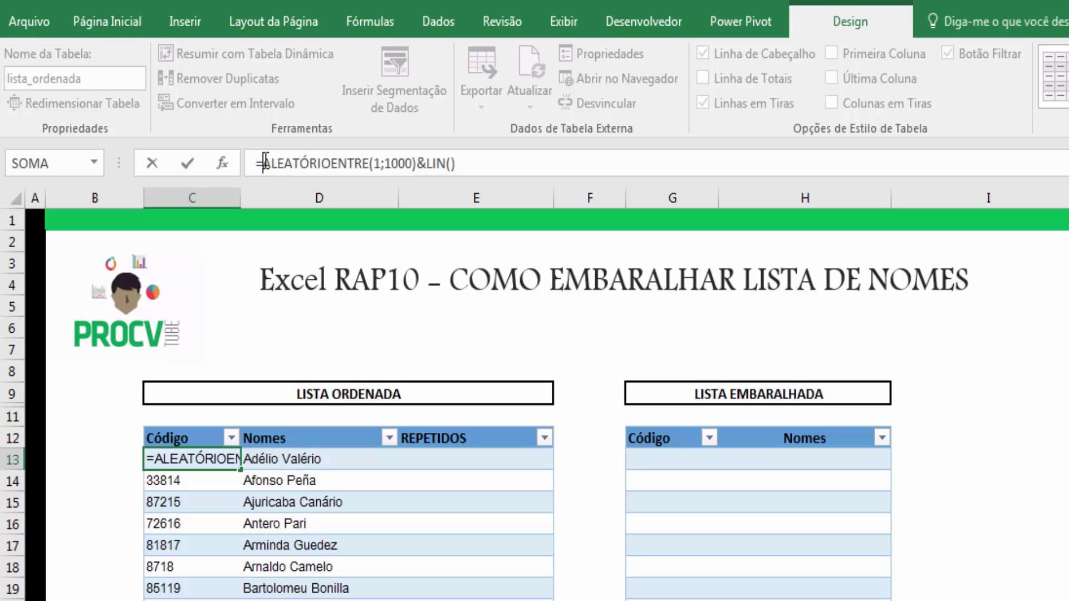
pyautogui.write('(')
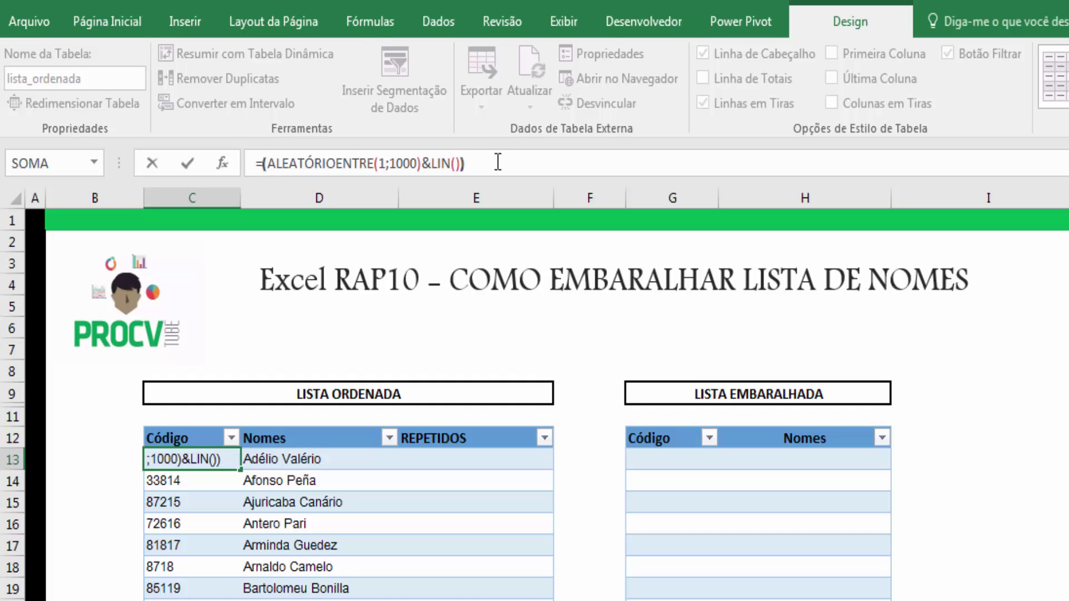
pyautogui.write('1')
pyautogui.press('Return')
pyautogui.press('Up')
pyautogui.moveTo(211, 460); pyautogui.dragTo(214, 526)
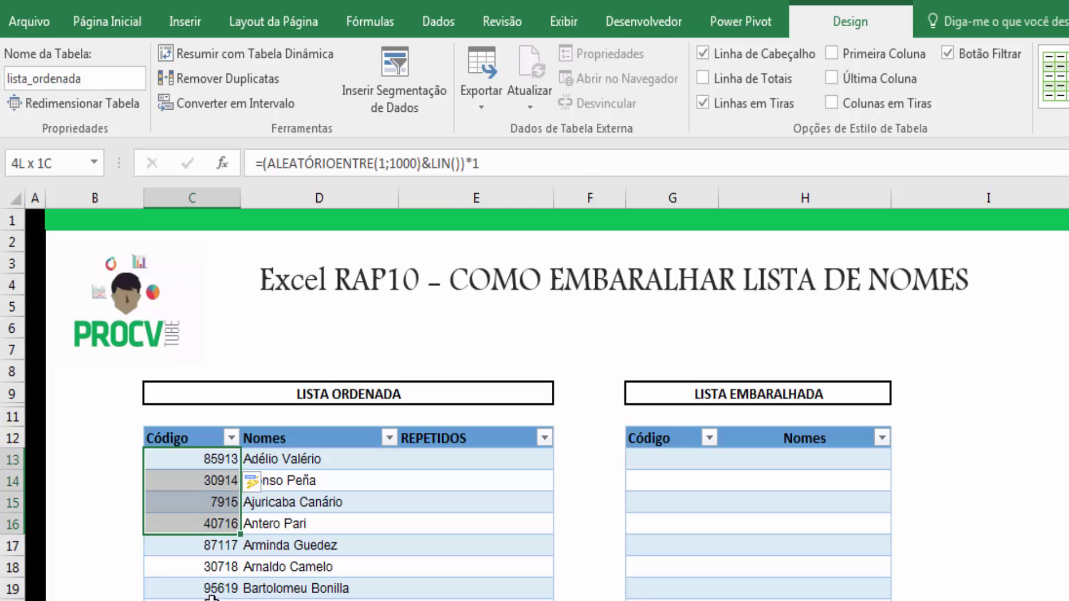
pyautogui.hotkey('ctrl', 'shift', 'Down')
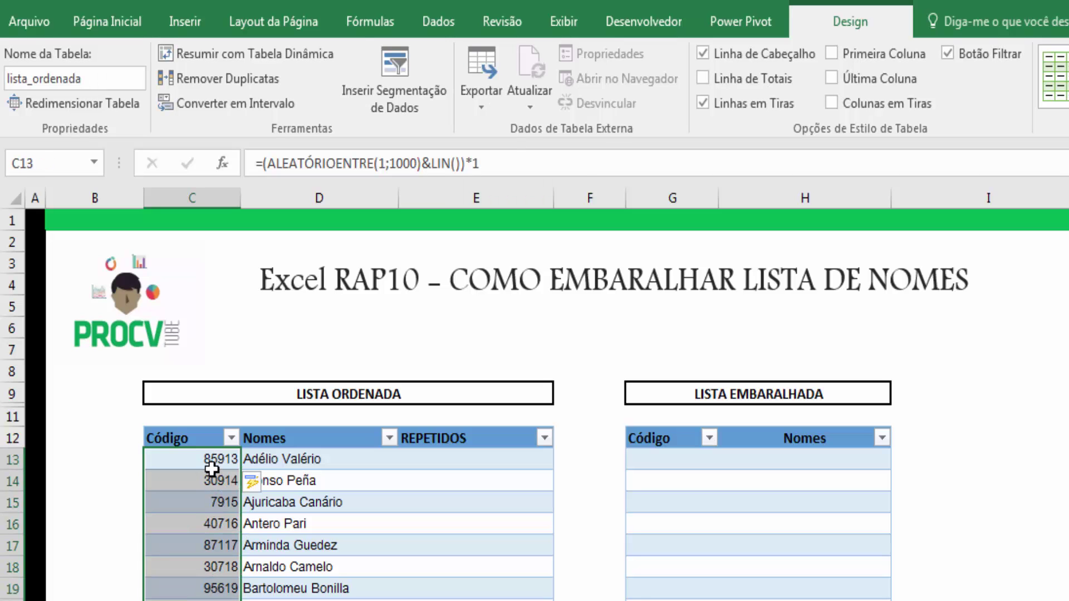
pyautogui.moveTo(209, 459); pyautogui.dragTo(208, 593)
pyautogui.click(195, 462)
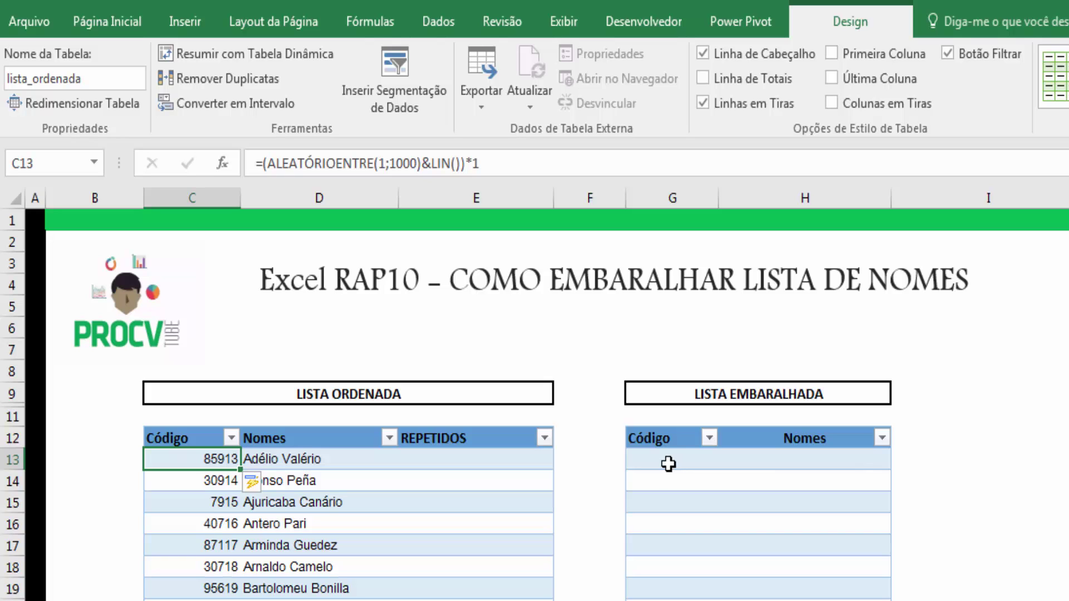
pyautogui.moveTo(211, 461); pyautogui.dragTo(212, 600)
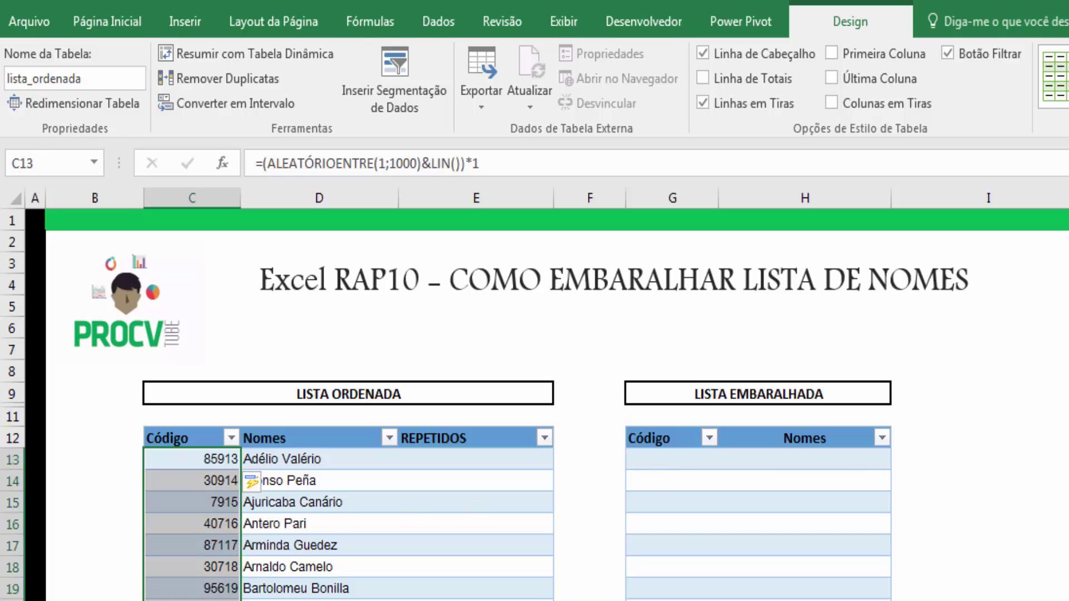
# Start a MENOR formula in the first Código cell of LISTA EMBARALHADA, using lista_ordenada[Código] as the array
pyautogui.click(673, 457)
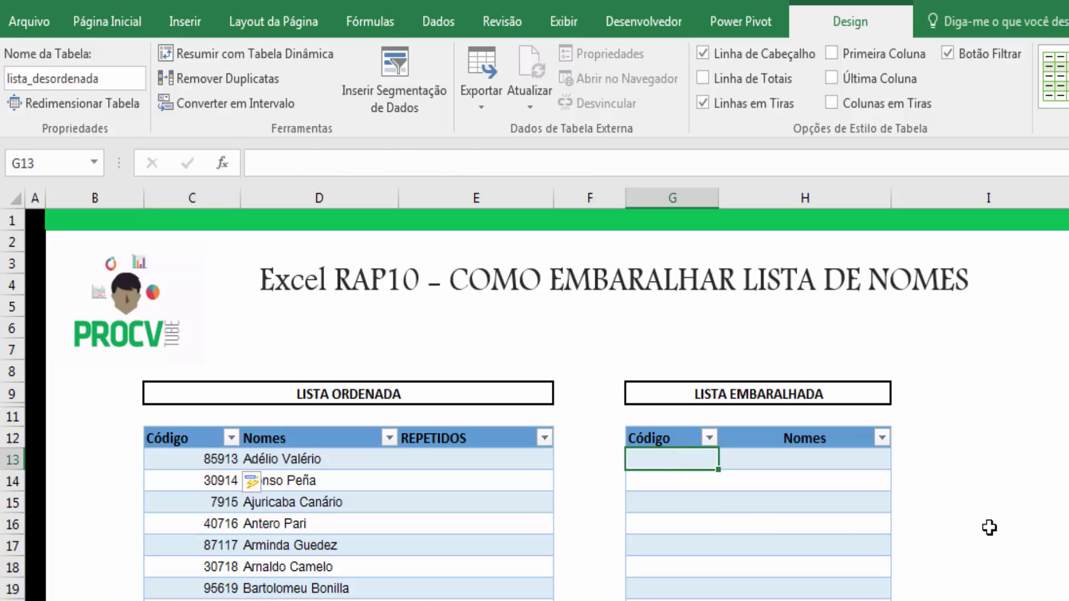
pyautogui.write('=meno')
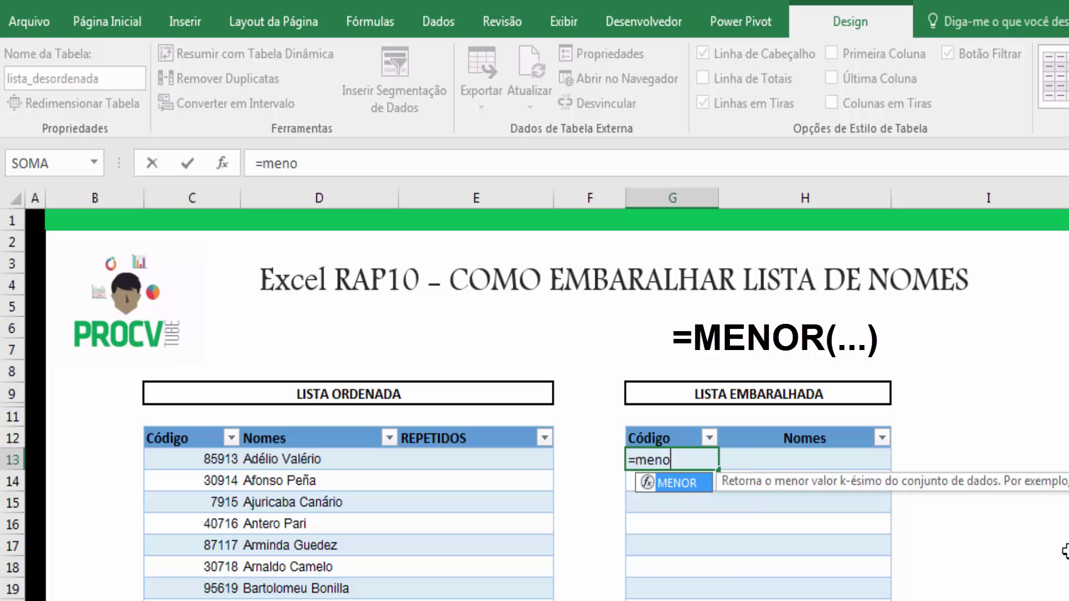
pyautogui.press('Tab')
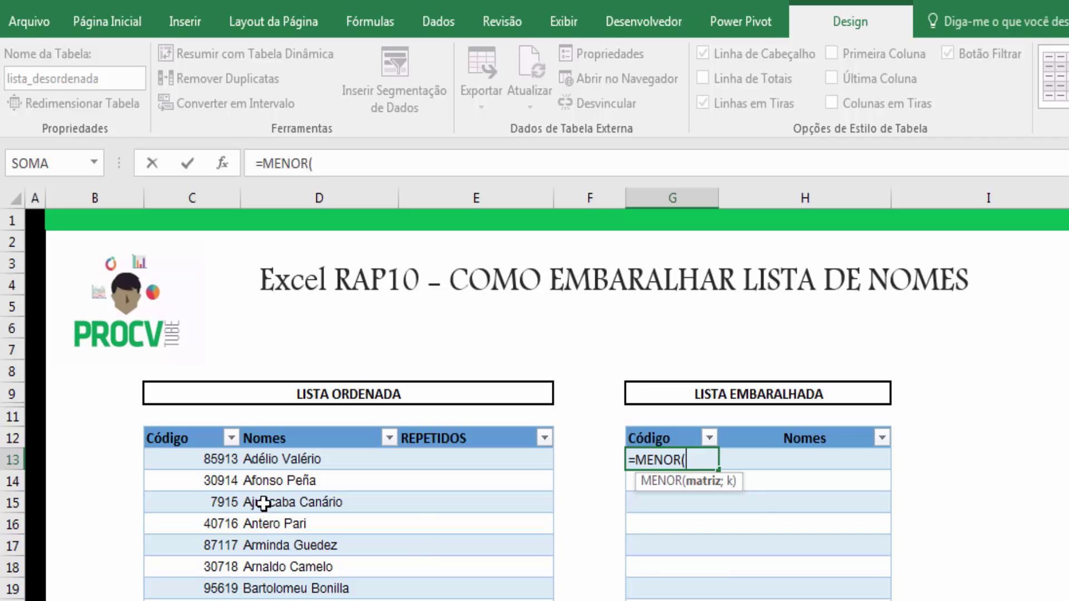
pyautogui.write('li')
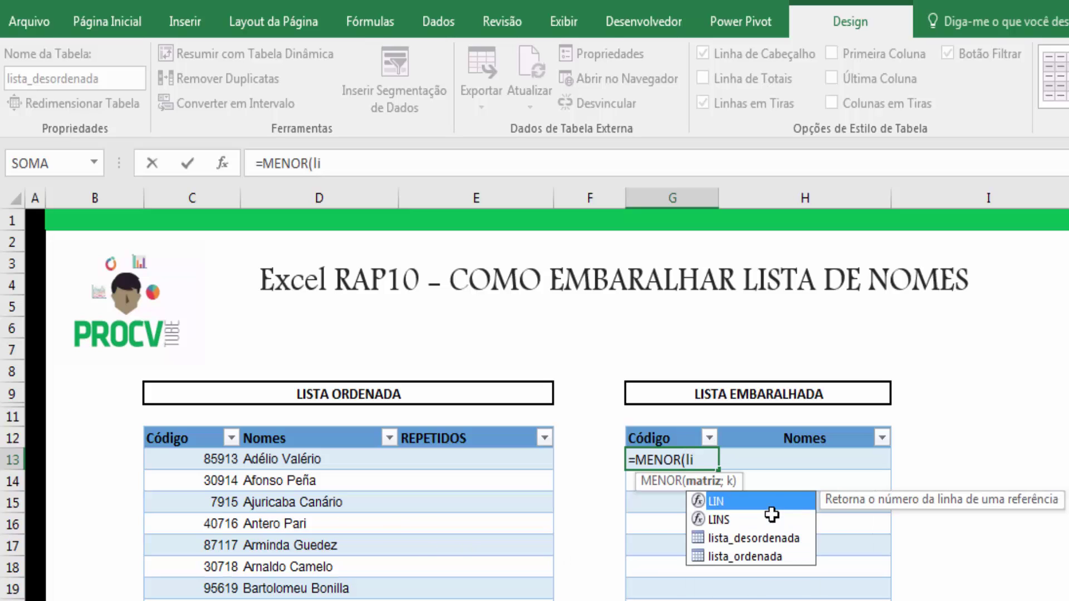
pyautogui.press('Down')
pyautogui.press('Down')
pyautogui.press('Down')
pyautogui.press('Tab')
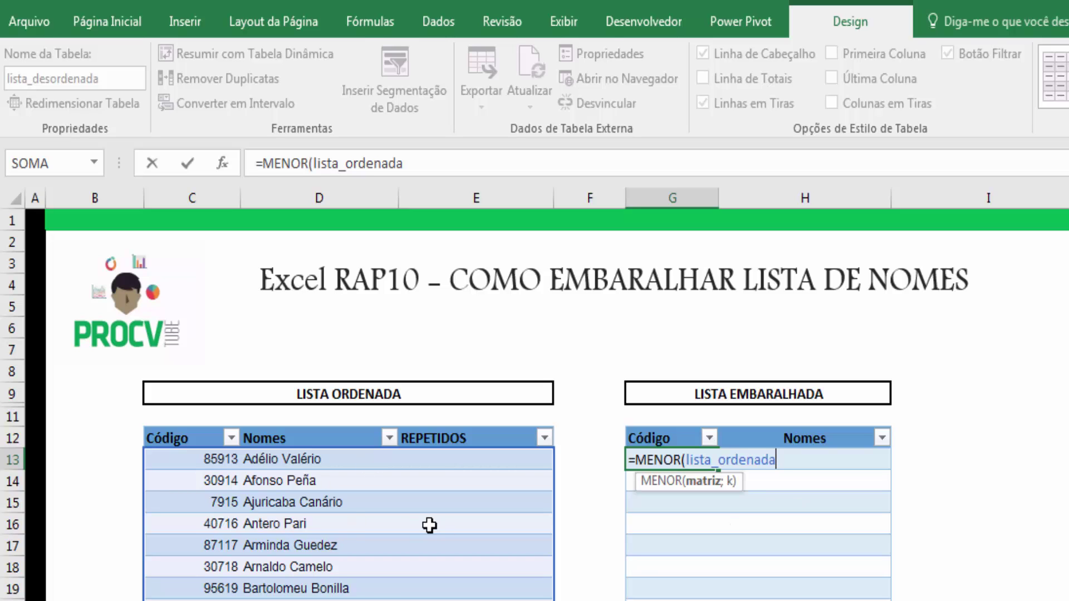
pyautogui.write('[')
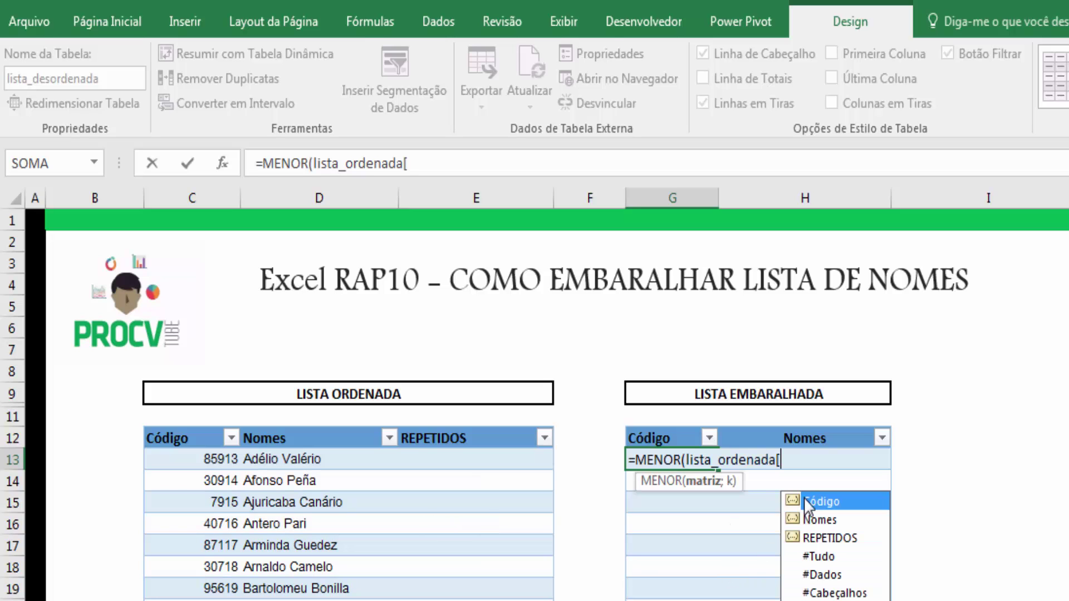
pyautogui.doubleClick(818, 504)
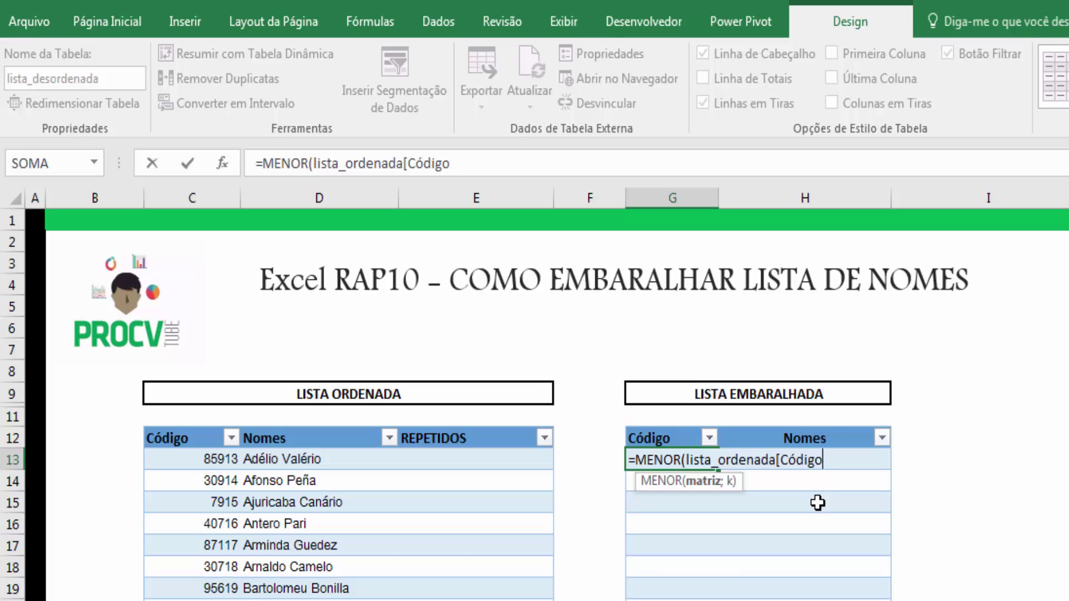
pyautogui.write(']')
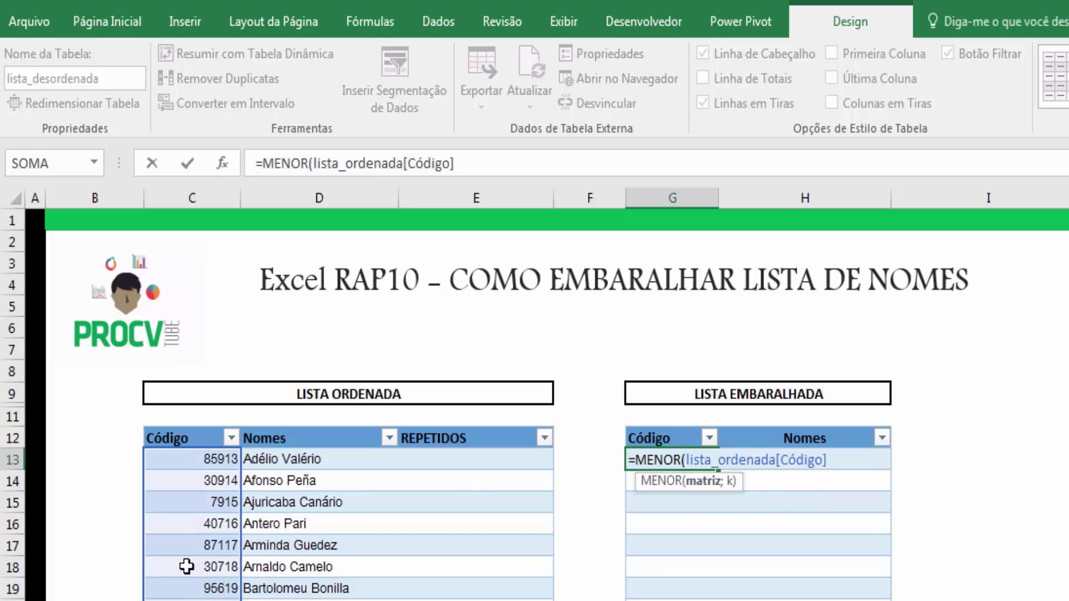
pyautogui.write(';')
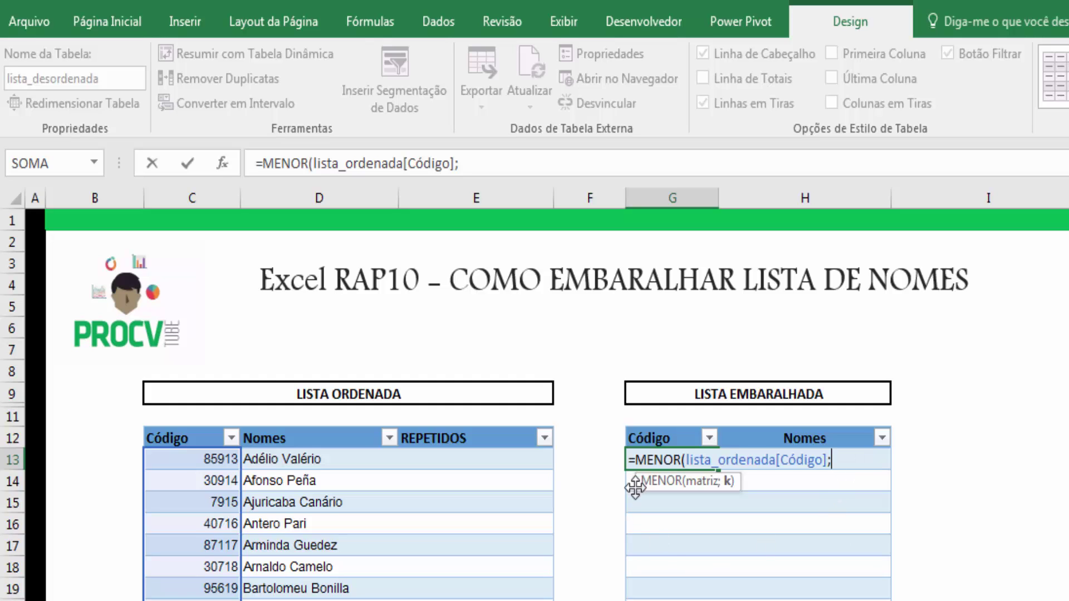
# Add LIN(A1) as MENOR's k argument, evaluate it and restore it, and commit =MENOR(lista_ordenada[Código];LIN(A1)) to the Código column
pyautogui.write('lin')
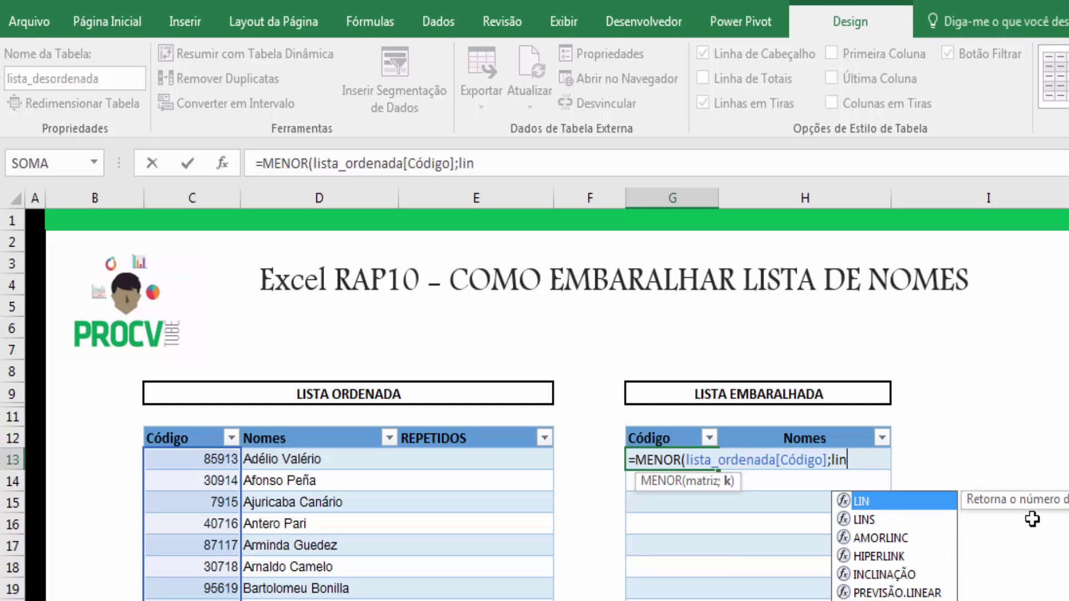
pyautogui.write('(')
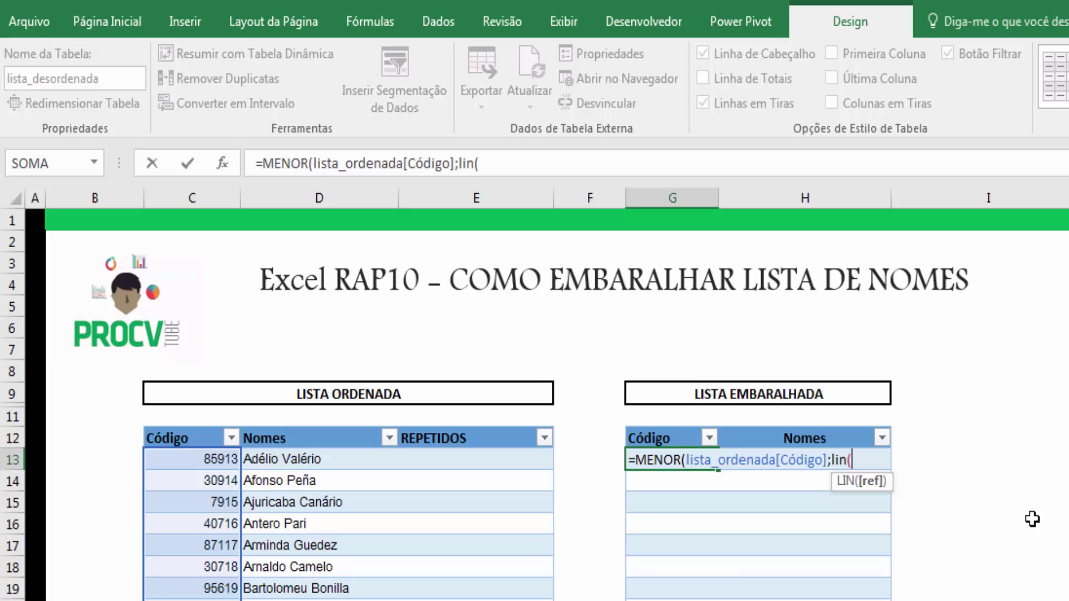
pyautogui.write('a1')
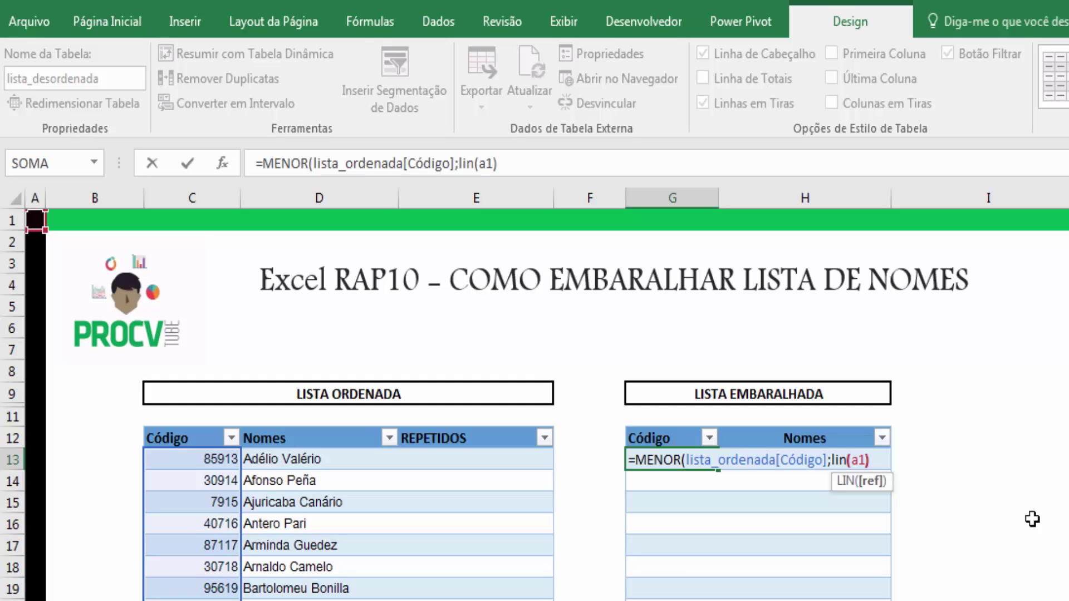
pyautogui.moveTo(829, 459); pyautogui.dragTo(880, 458)
pyautogui.press('F9')
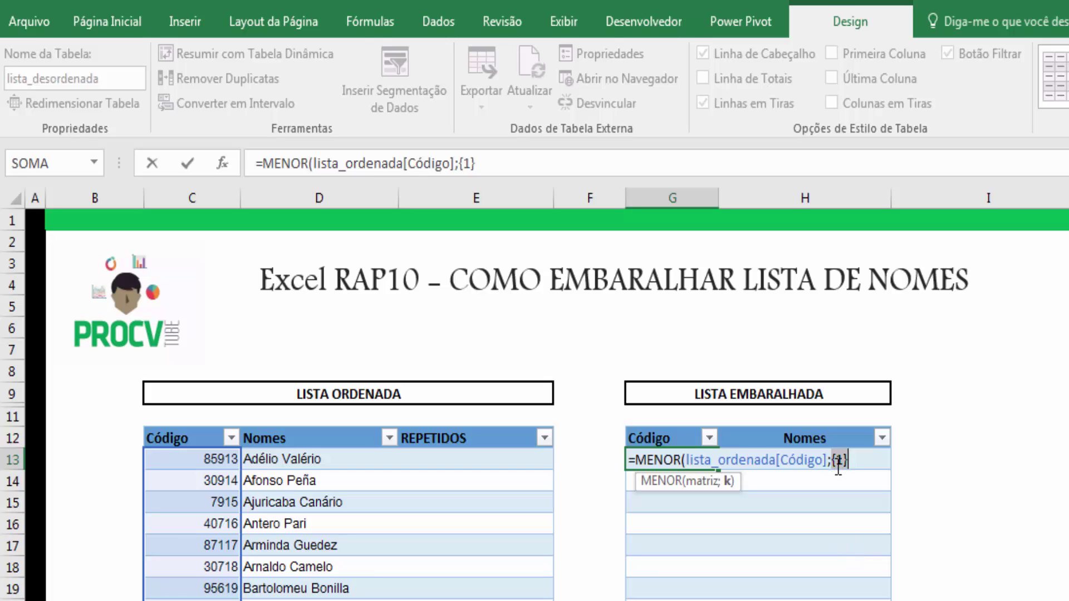
pyautogui.hotkey('ctrl', 'z')
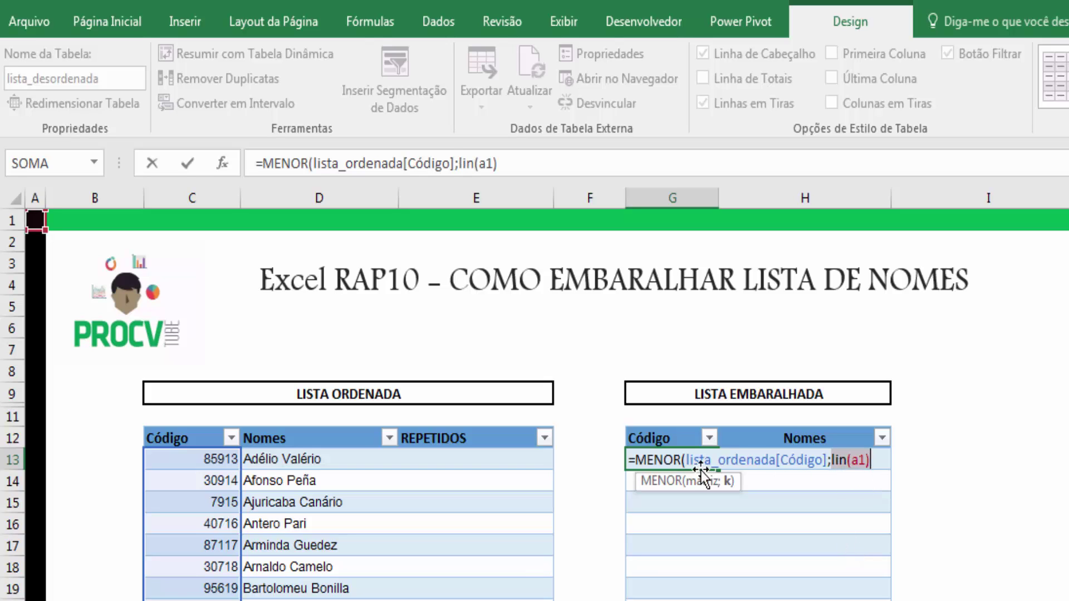
pyautogui.click(878, 462)
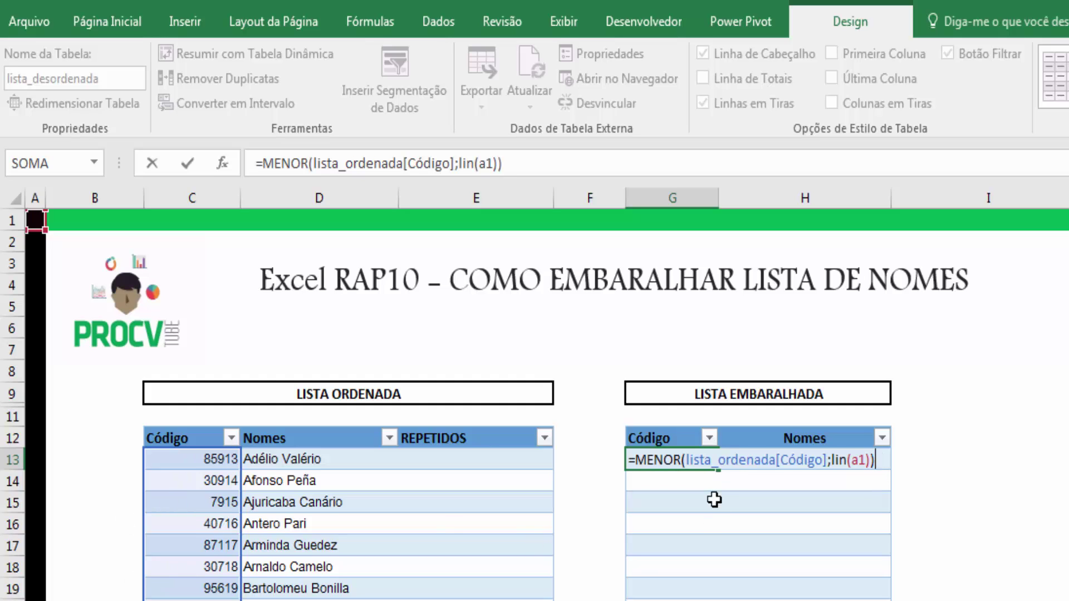
pyautogui.press('Return')
pyautogui.press('Up')
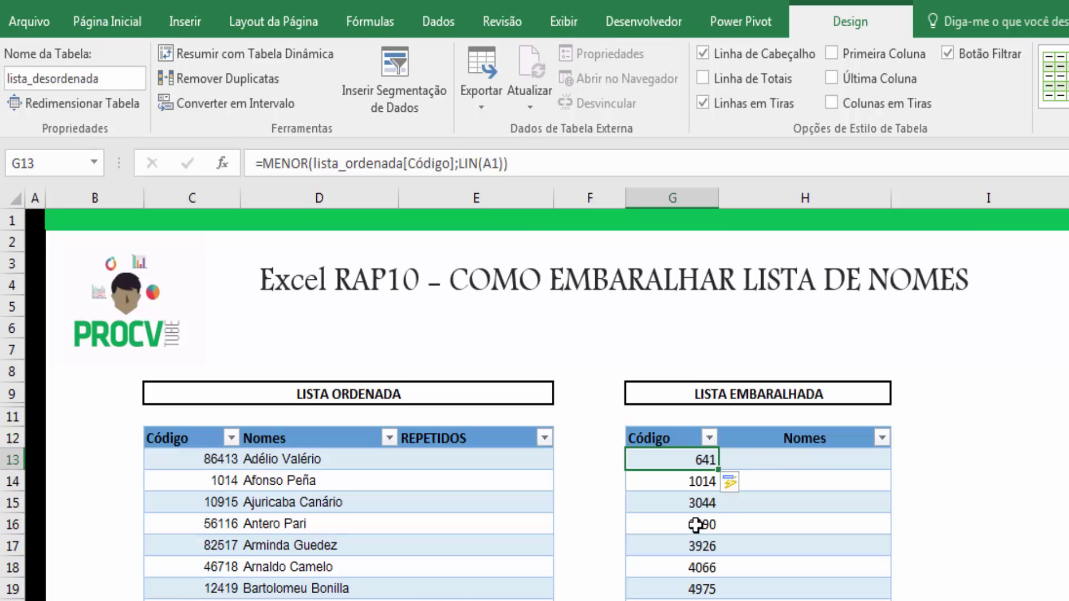
# Examine the formulas and the order of the codes down LISTA EMBARALHADA's Código column
pyautogui.click(687, 483)
pyautogui.click(682, 507)
pyautogui.click(690, 565)
pyautogui.scroll(-6, 696, 567)
pyautogui.scroll(-6, 695, 567)
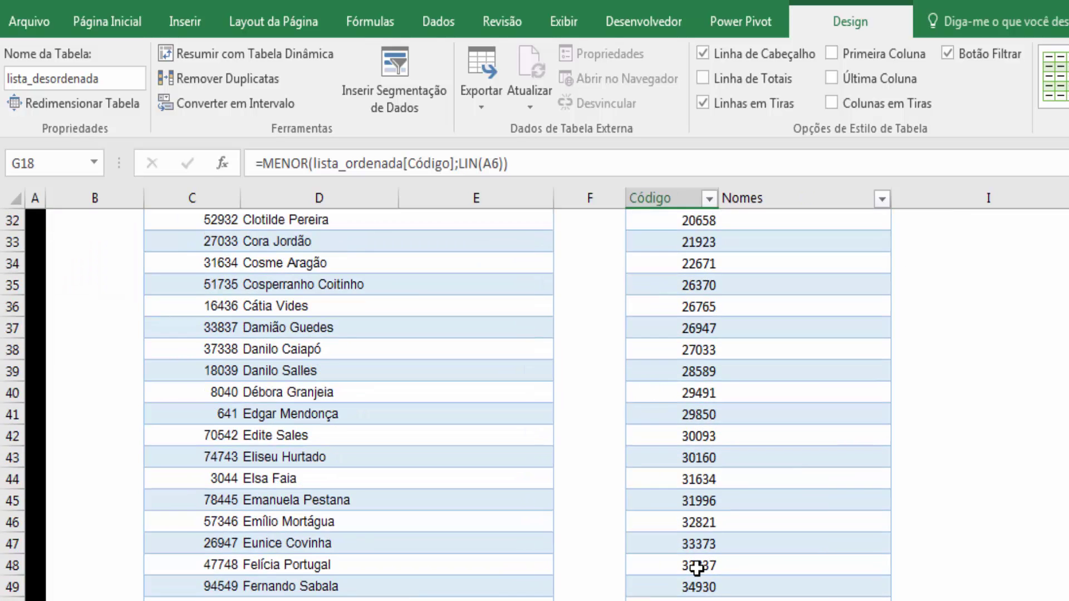
pyautogui.scroll(12, 445, 404)
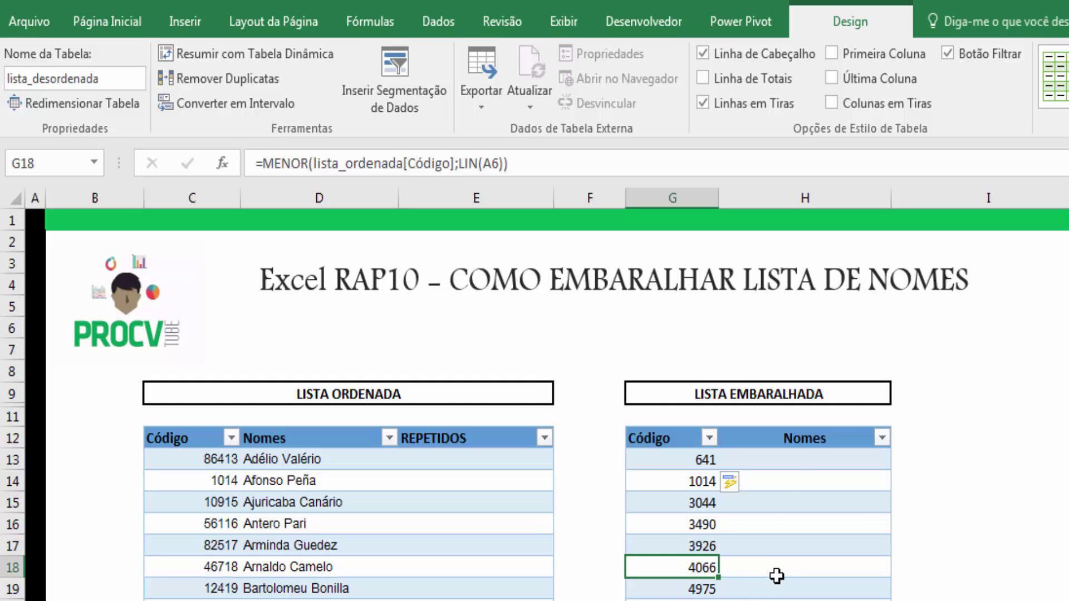
pyautogui.click(803, 459)
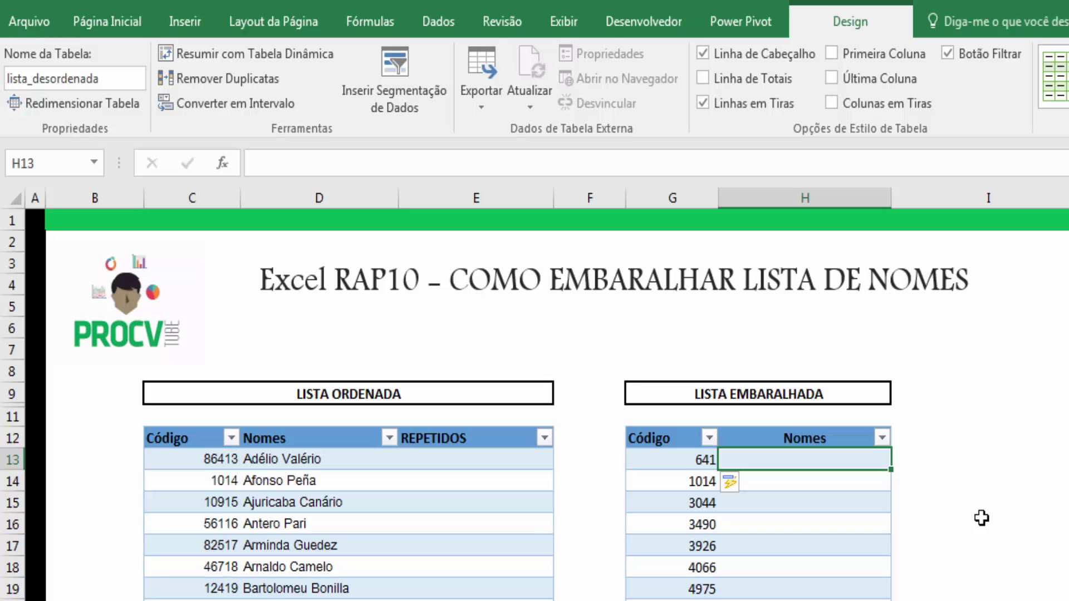
pyautogui.write('=procv')
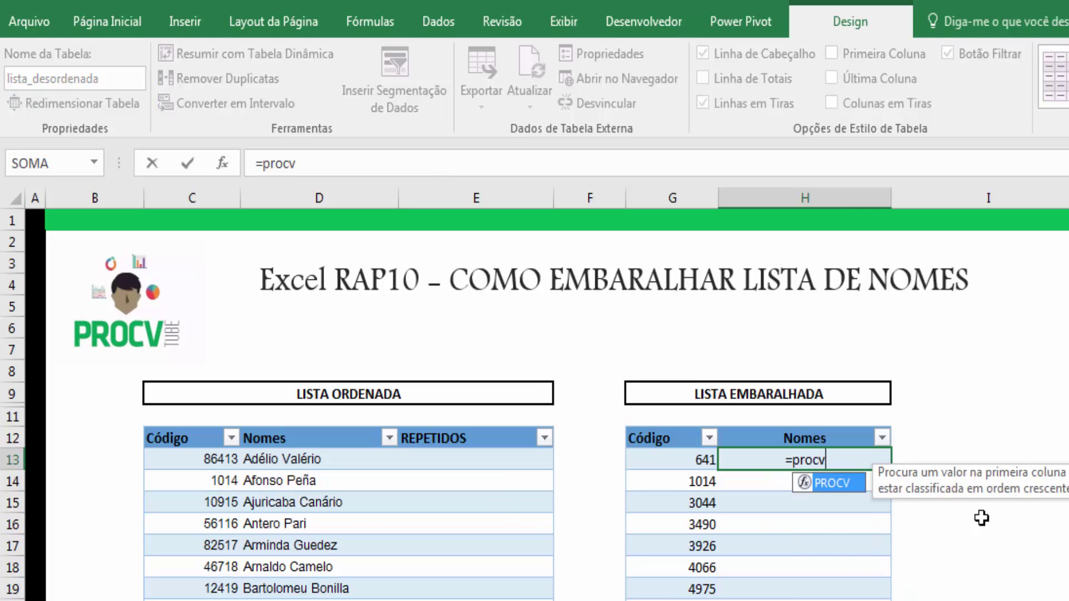
pyautogui.press('Tab')
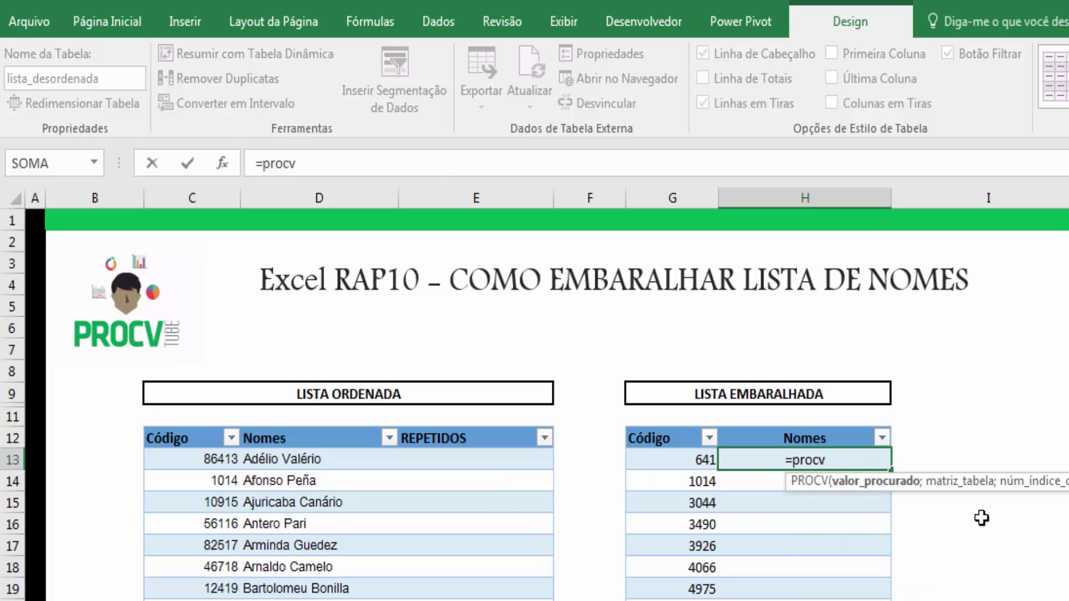
pyautogui.press('Left')
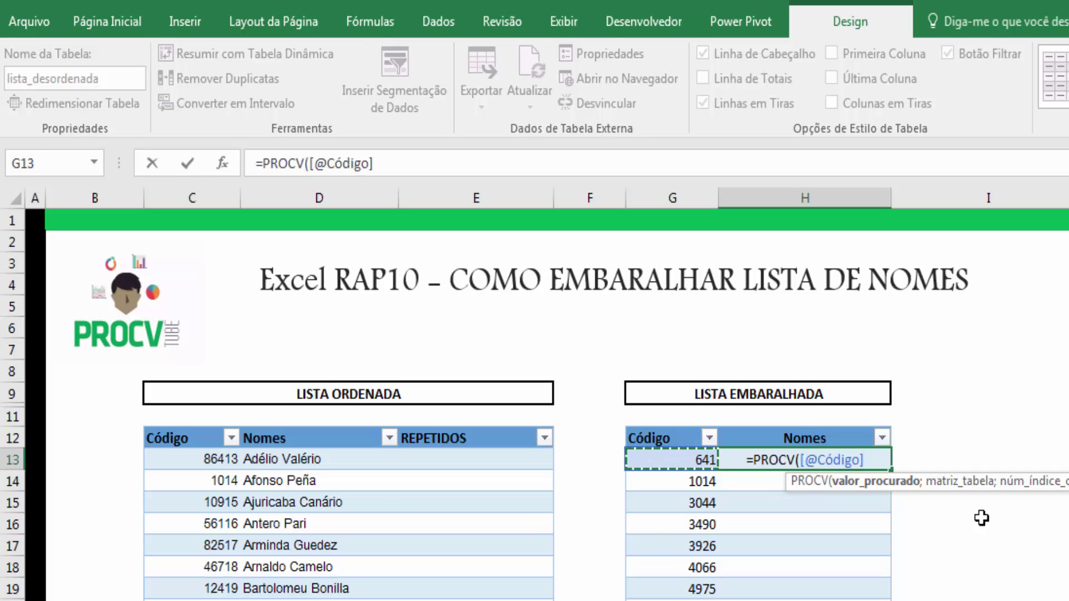
pyautogui.write(';')
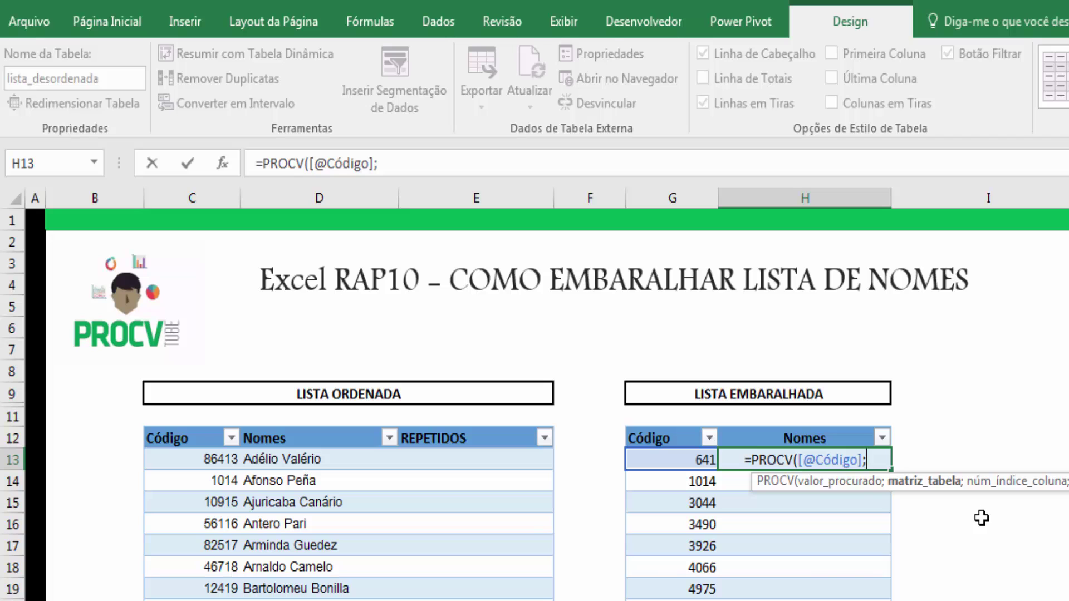
pyautogui.write('list')
pyautogui.click(980, 519)
pyautogui.doubleClick(981, 516)
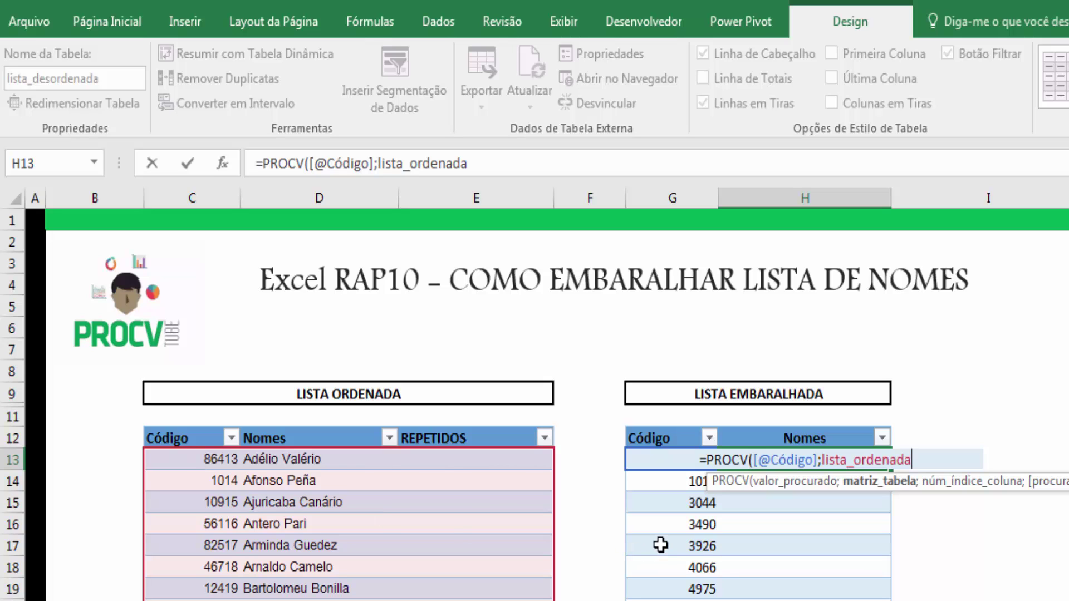
pyautogui.write(';')
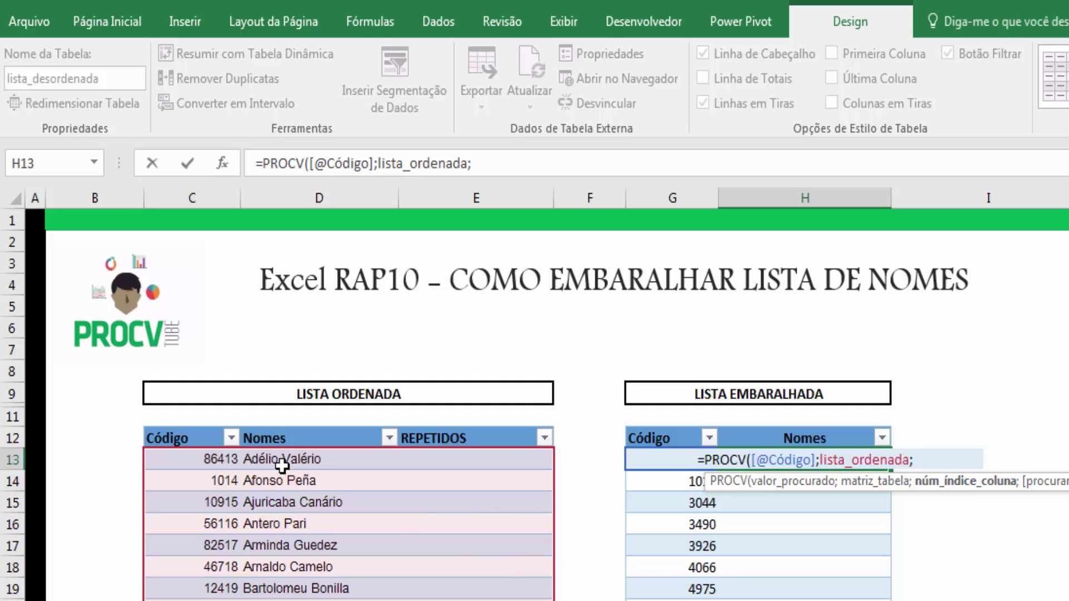
pyautogui.write('2;')
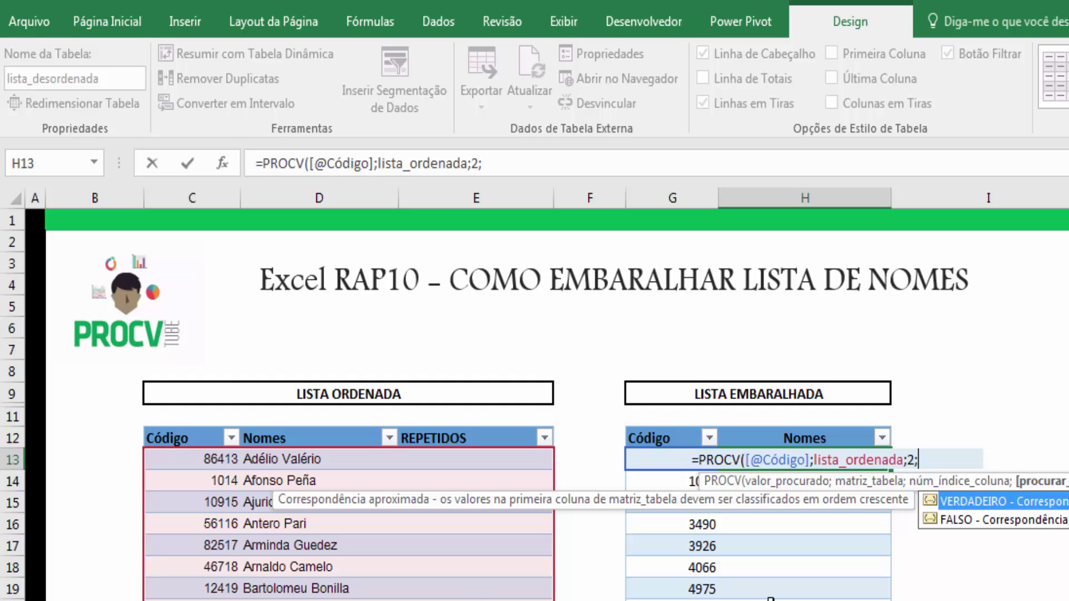
pyautogui.doubleClick(1005, 520)
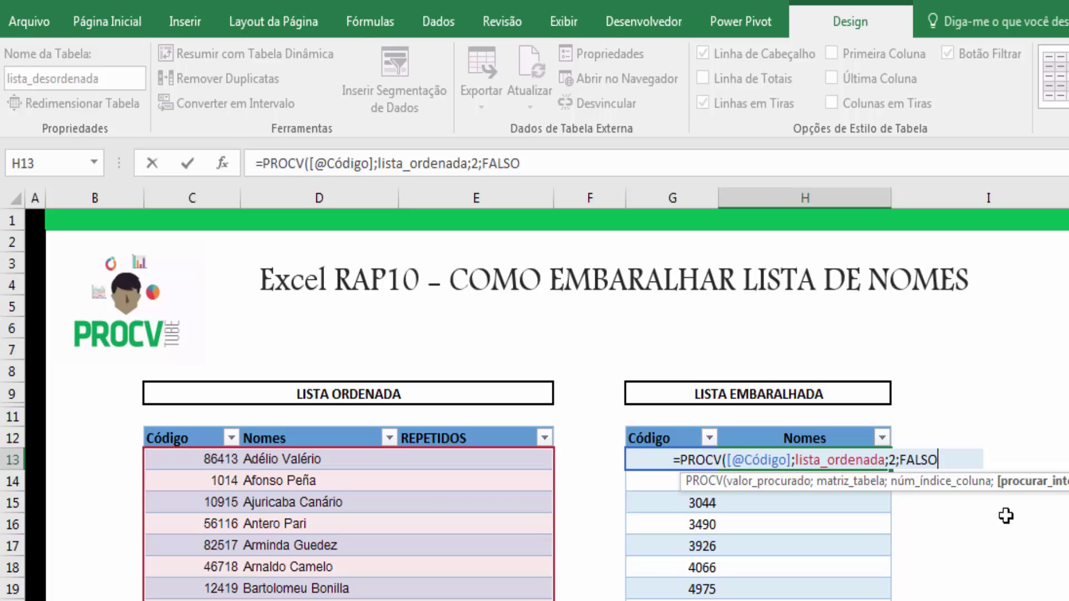
pyautogui.write(')')
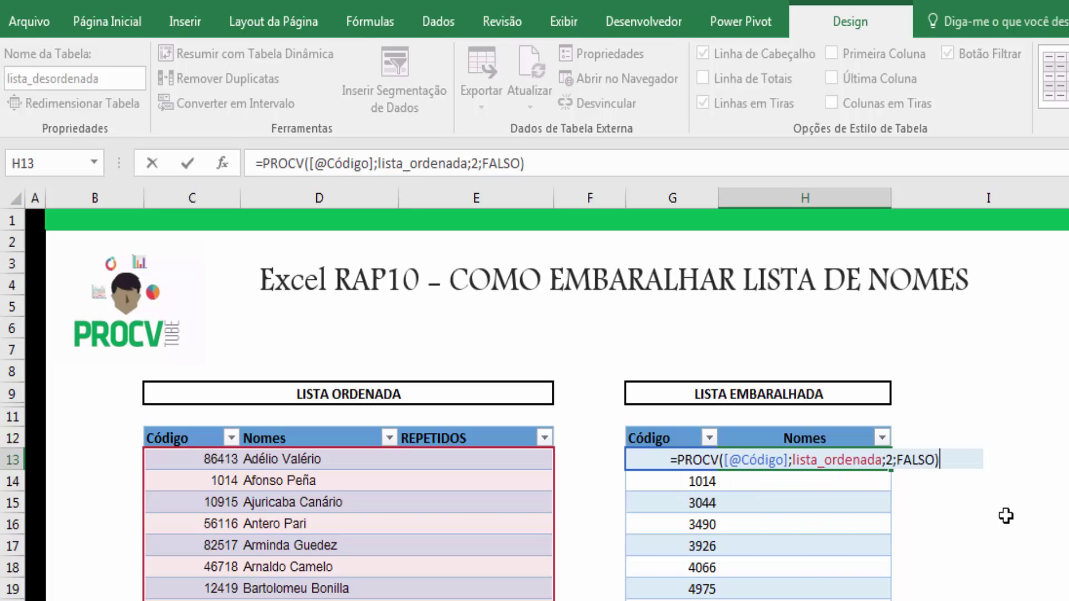
pyautogui.press('Return')
pyautogui.press('Up')
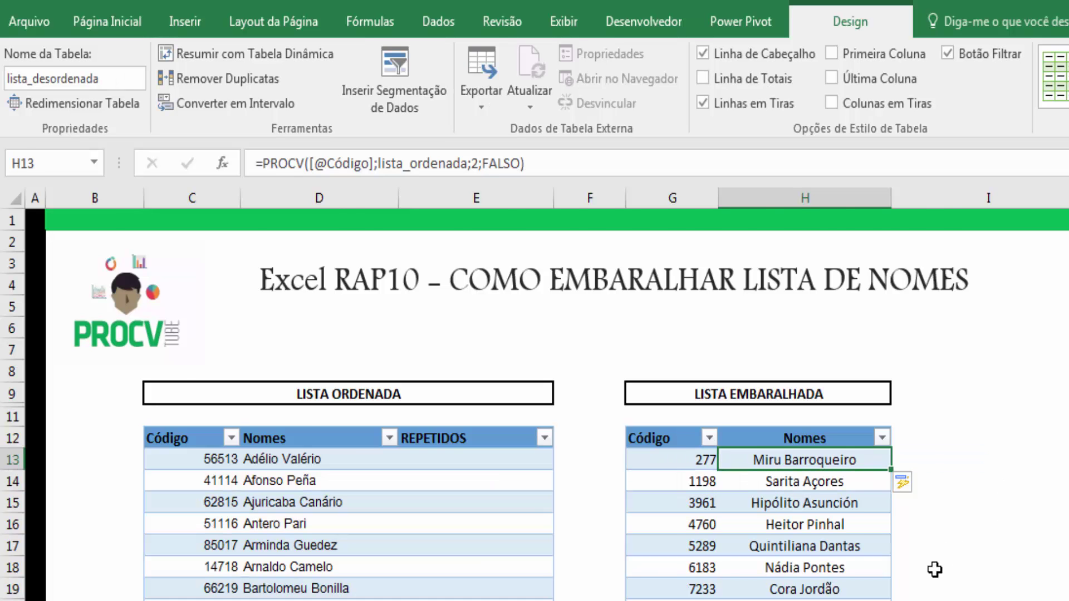
# Examine the names down to the end of LISTA EMBARALHADA and check the REPETIDOS column's filter values for repeated codes in LISTA ORDENADA
pyautogui.scroll(-6, 879, 580)
pyautogui.scroll(-19, 879, 582)
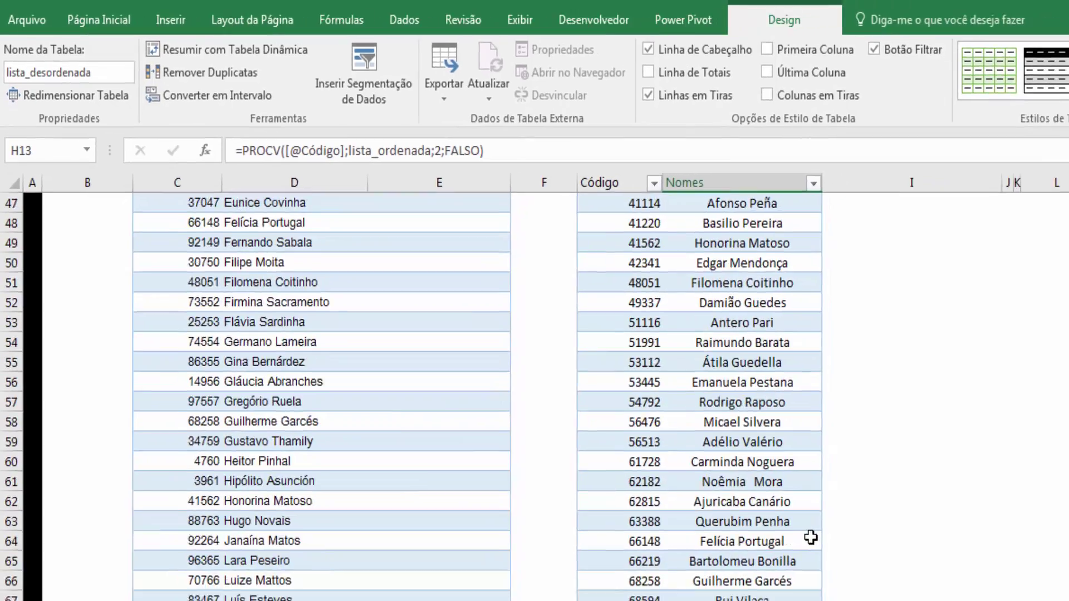
pyautogui.scroll(-7, 708, 469)
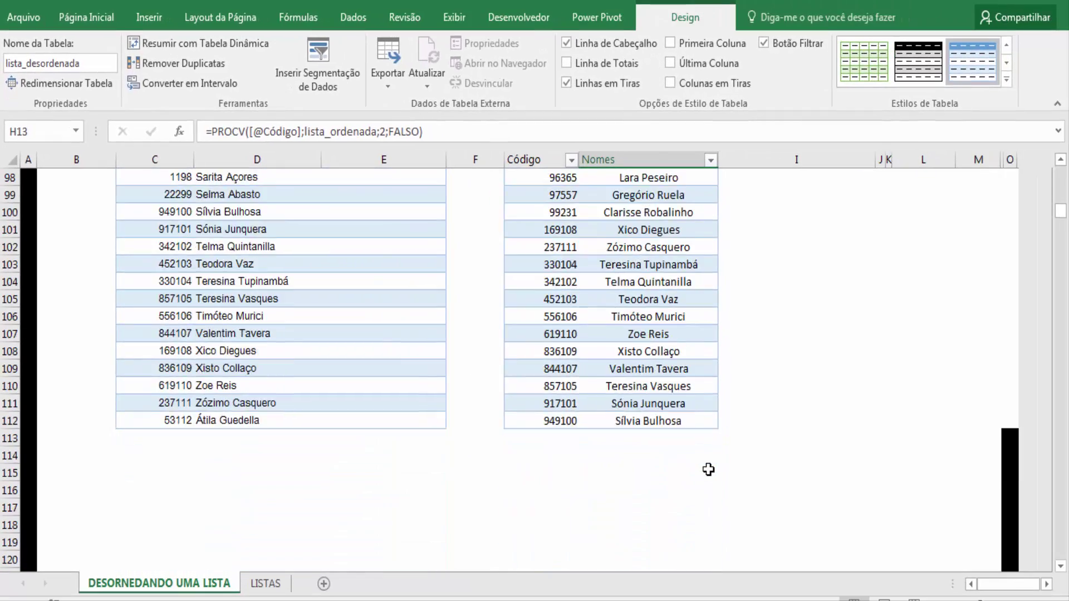
pyautogui.scroll(6, 708, 469)
pyautogui.scroll(20, 708, 470)
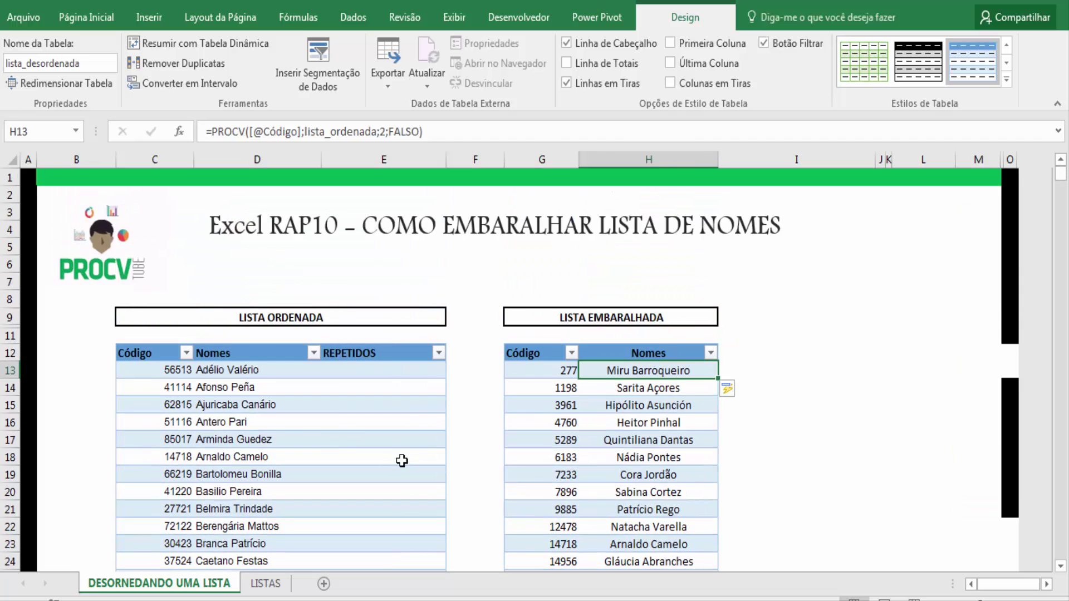
pyautogui.click(314, 353)
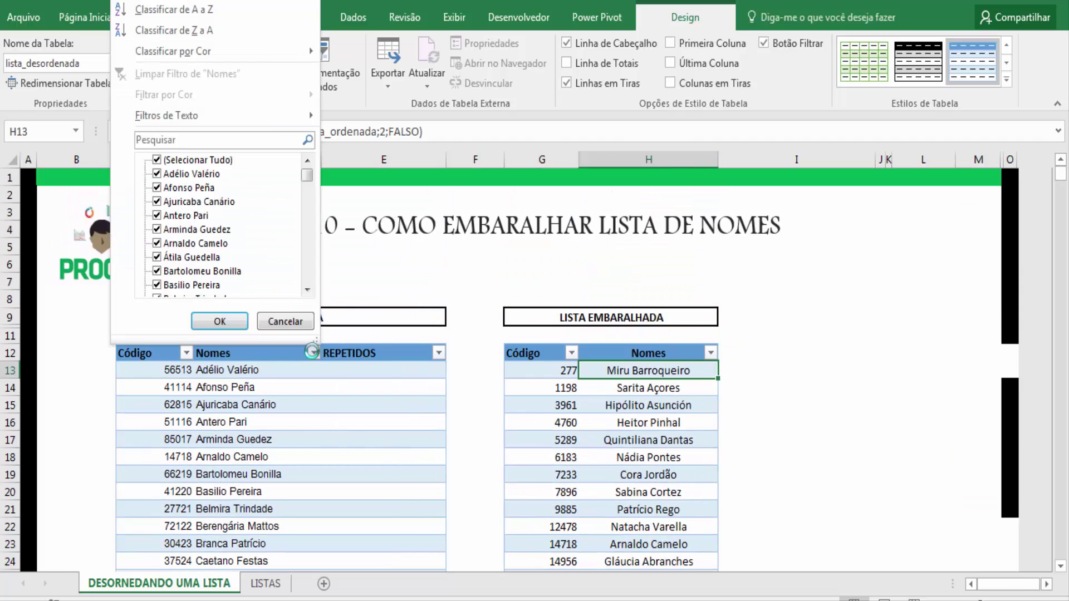
pyautogui.click(349, 400)
pyautogui.click(438, 353)
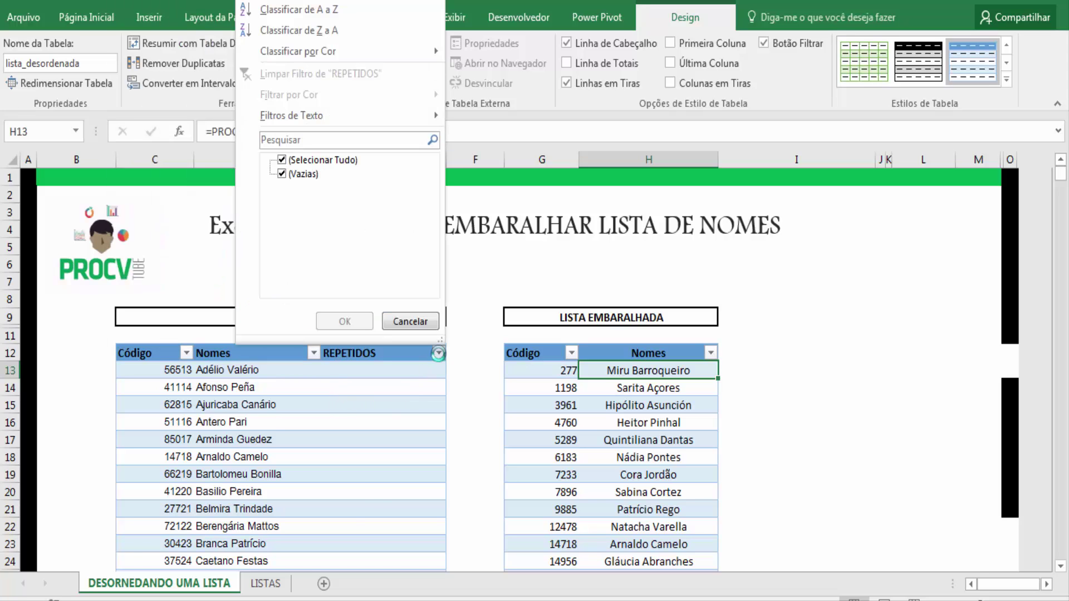
pyautogui.click(363, 484)
pyautogui.click(363, 482)
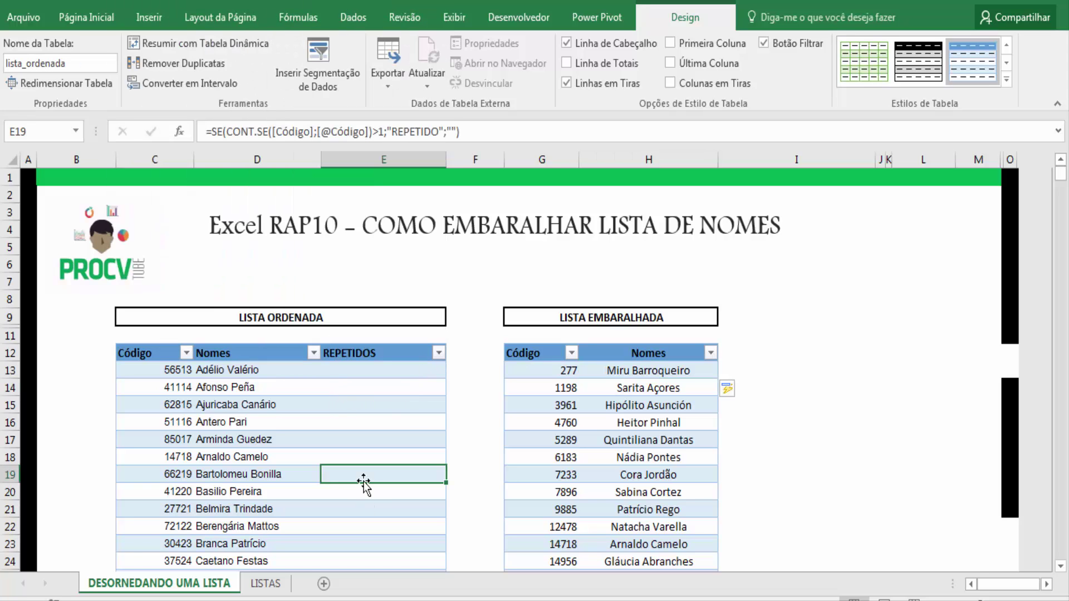